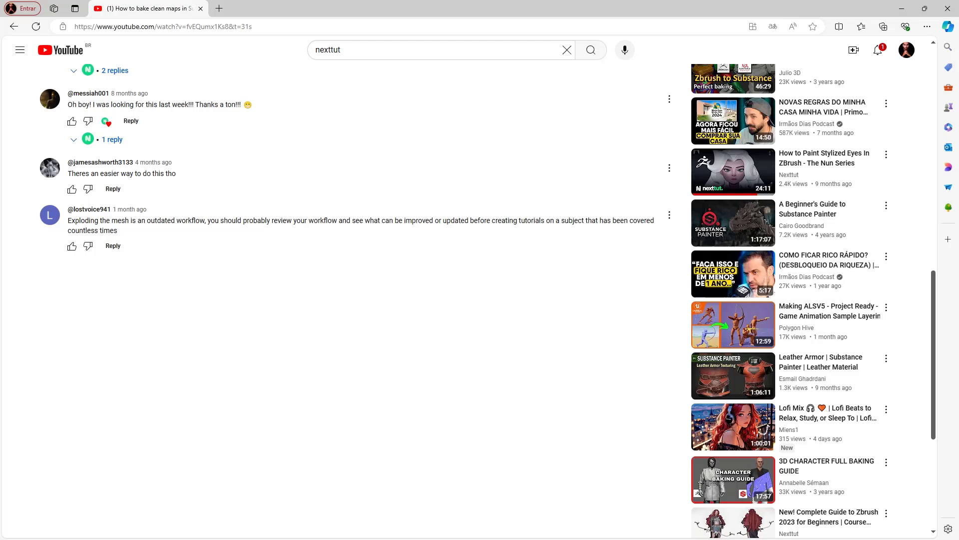
# Read through the viewer comments under the video about baking clean maps in Substance Painter
pyautogui.scroll(10, 360, 300)
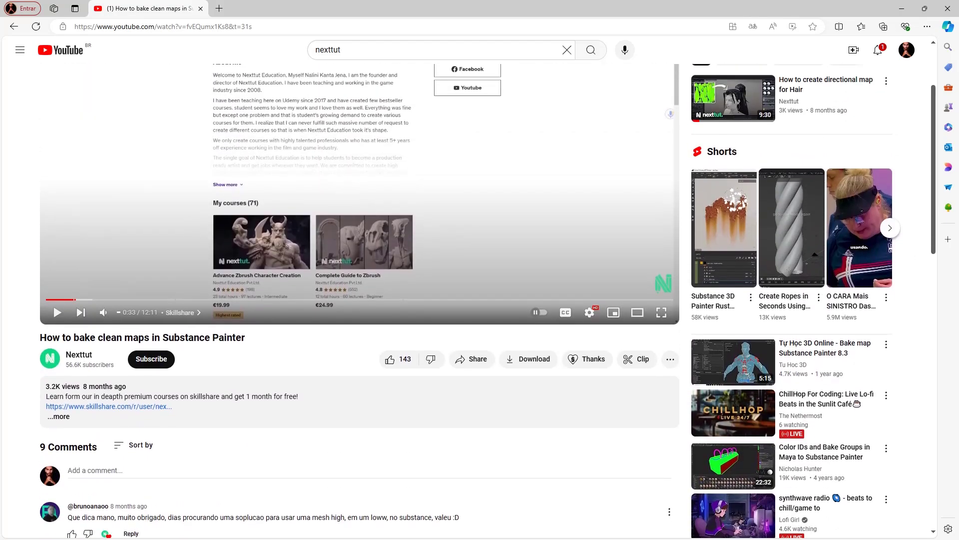
pyautogui.scroll(-1, 360, 300)
pyautogui.scroll(-1, 359, 299)
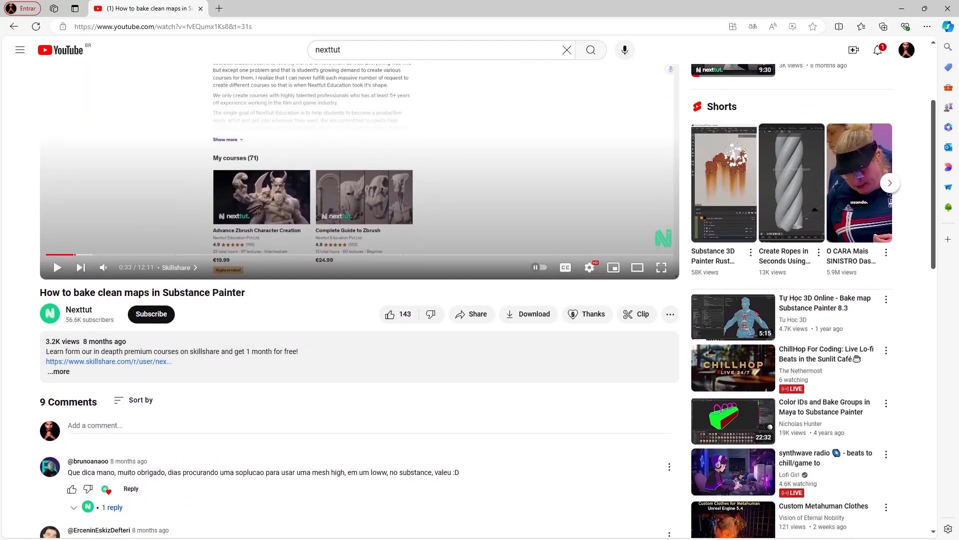
pyautogui.scroll(-7, 360, 299)
pyautogui.scroll(1, 360, 300)
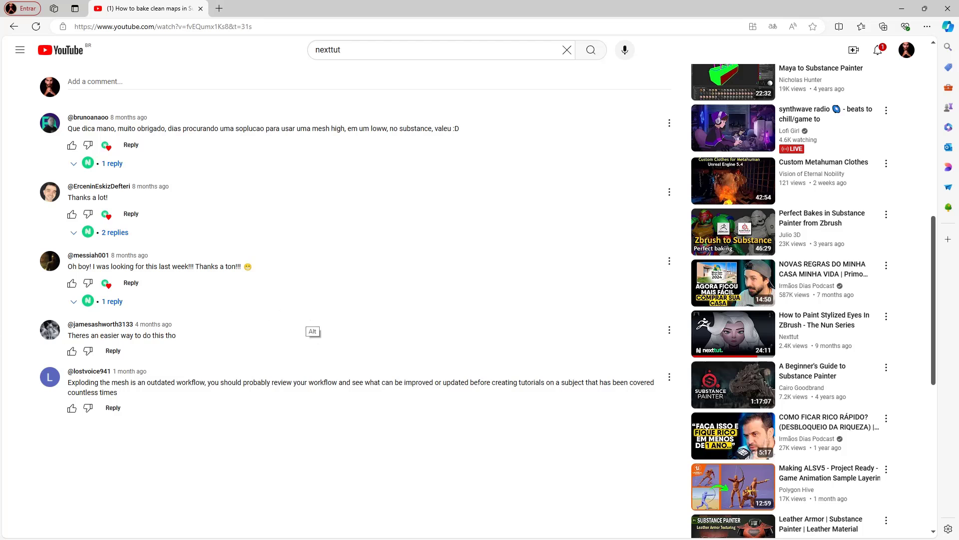
# Write the equation 1+1=2 freehand in red across the comments area with the screen annotation pen
pyautogui.moveTo(316, 317); pyautogui.dragTo(328, 328)
pyautogui.moveTo(405, 253)
pyautogui.mouseDown()
pyautogui.moveTo(376, 317)
pyautogui.moveTo(402, 288)
pyautogui.mouseUp()
pyautogui.moveTo(418, 286); pyautogui.dragTo(420, 322)
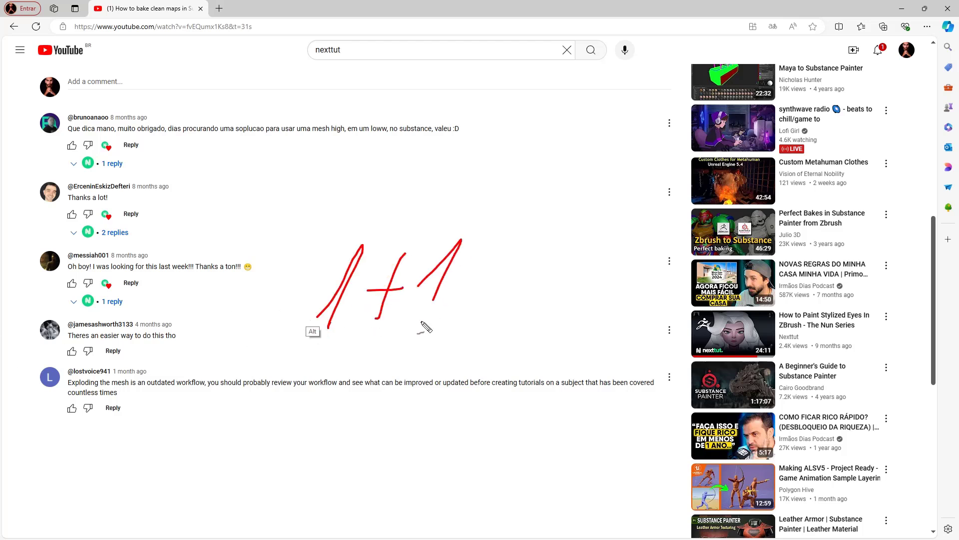
pyautogui.moveTo(480, 294); pyautogui.dragTo(520, 294)
pyautogui.moveTo(487, 271)
pyautogui.mouseDown()
pyautogui.moveTo(526, 269)
pyautogui.moveTo(523, 330)
pyautogui.moveTo(624, 312)
pyautogui.mouseUp()
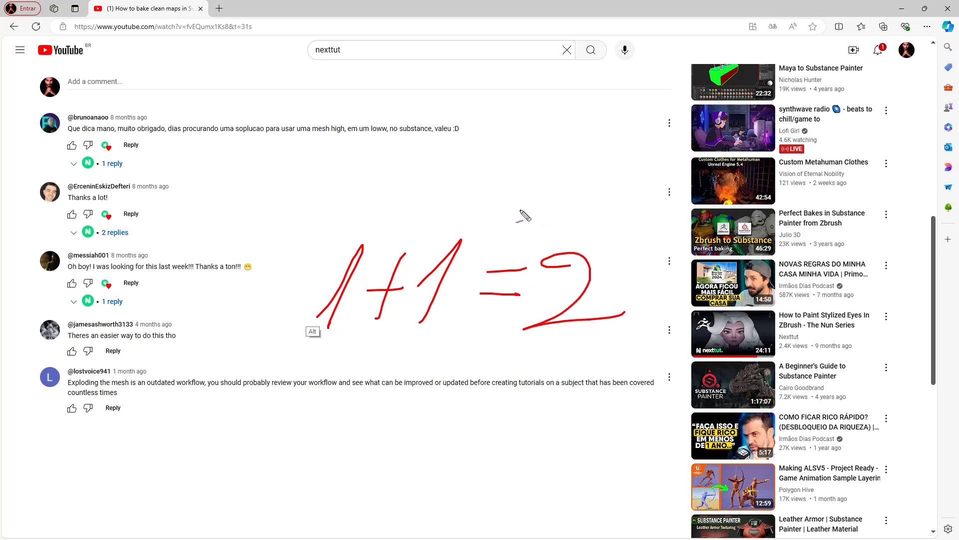
# Draw a root sign over the Roman numeral II in red above the equation, and clear all the annotations
pyautogui.moveTo(526, 144); pyautogui.dragTo(511, 226)
pyautogui.moveTo(527, 143); pyautogui.dragTo(640, 135)
pyautogui.moveTo(574, 160)
pyautogui.mouseDown()
pyautogui.moveTo(564, 226)
pyautogui.moveTo(586, 226)
pyautogui.mouseUp()
pyautogui.moveTo(604, 163); pyautogui.dragTo(564, 163)
pyautogui.moveTo(638, 159); pyautogui.dragTo(654, 160)
pyautogui.moveTo(639, 160)
pyautogui.mouseDown()
pyautogui.moveTo(626, 234)
pyautogui.moveTo(663, 228)
pyautogui.mouseUp()
pyautogui.moveTo(689, 160); pyautogui.dragTo(655, 160)
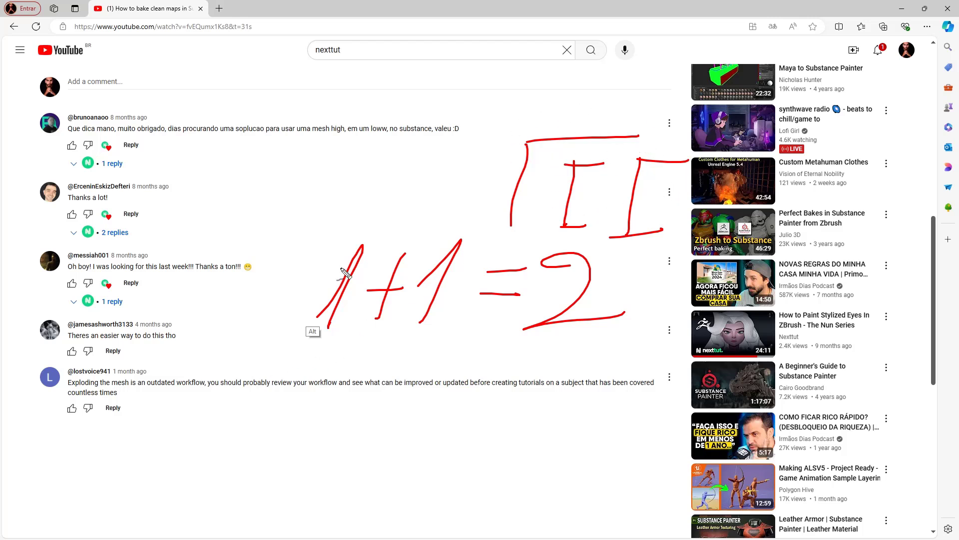
pyautogui.moveTo(343, 273)
pyautogui.mouseDown()
pyautogui.moveTo(719, 170)
pyautogui.moveTo(380, 295)
pyautogui.moveTo(674, 200)
pyautogui.mouseUp()
pyautogui.press('Escape')
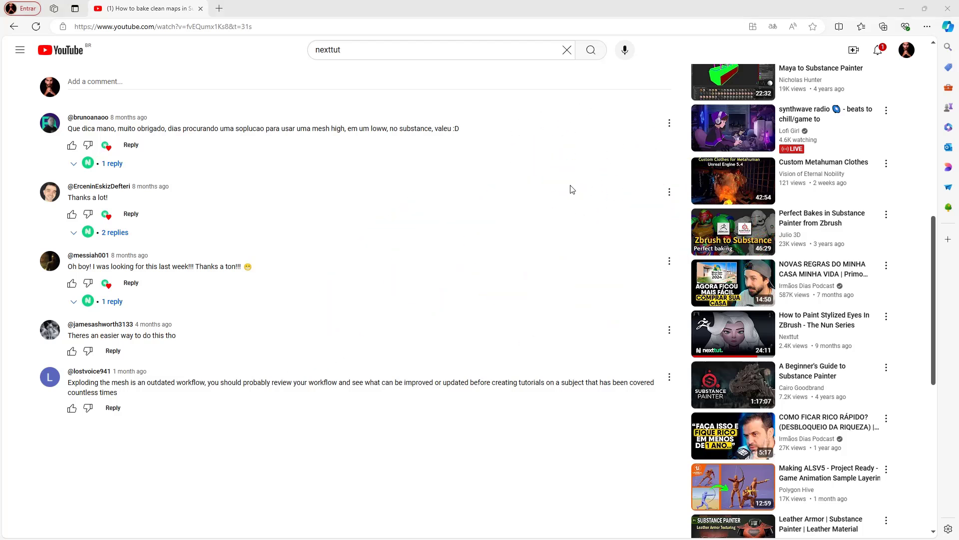
# Minimize the browser to return to Maya and view the hair strips on the sphere from another angle
pyautogui.click(902, 9)
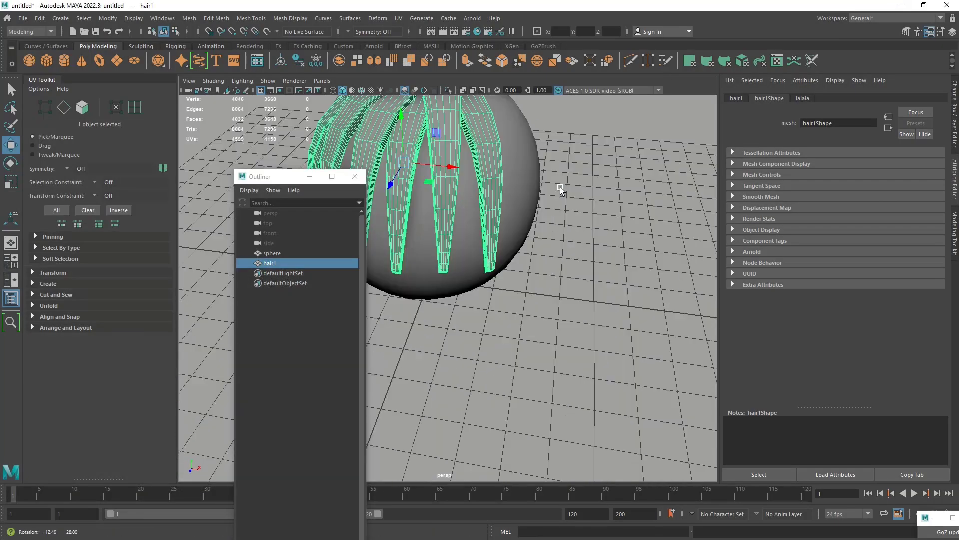
pyautogui.keyDown('alt'); pyautogui.moveTo(560, 189); pyautogui.dragTo(521, 168); pyautogui.keyUp('alt')
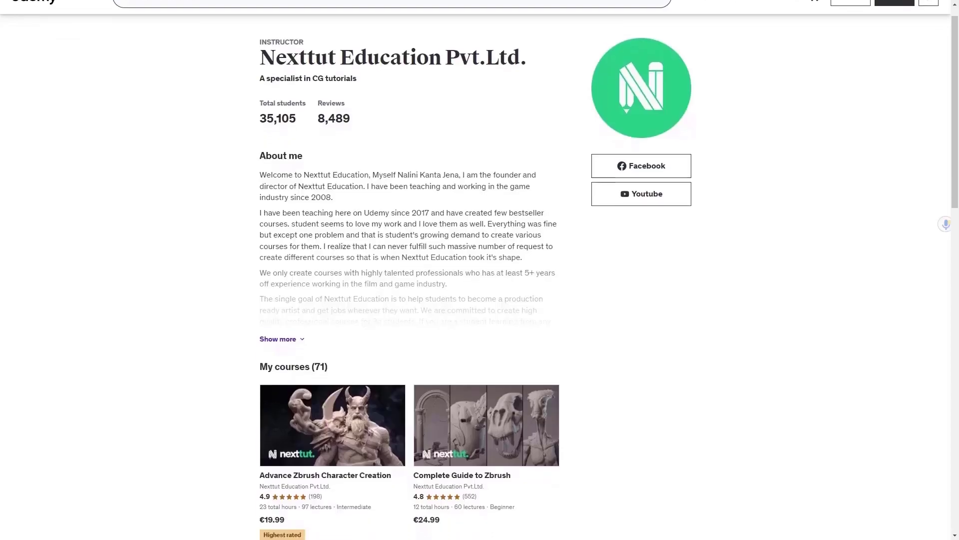
# Browse the course list on the Nexttut Education instructor page on Udemy
pyautogui.scroll(-2, 479, 270)
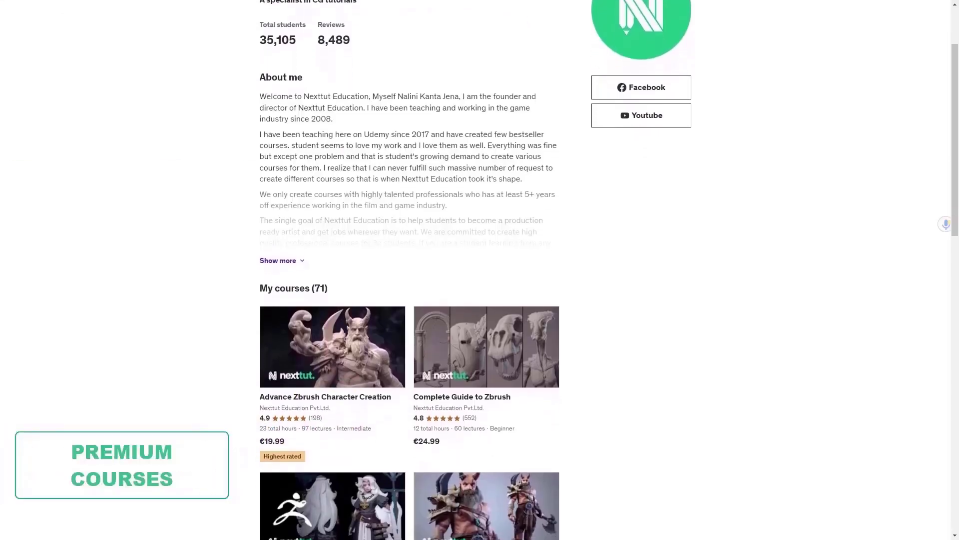
pyautogui.scroll(-3, 479, 270)
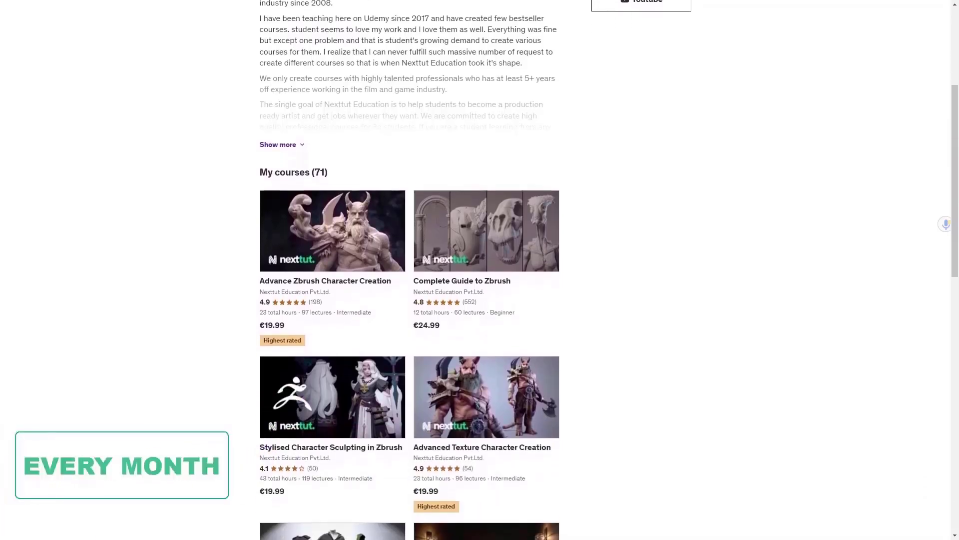
pyautogui.scroll(-3, 480, 270)
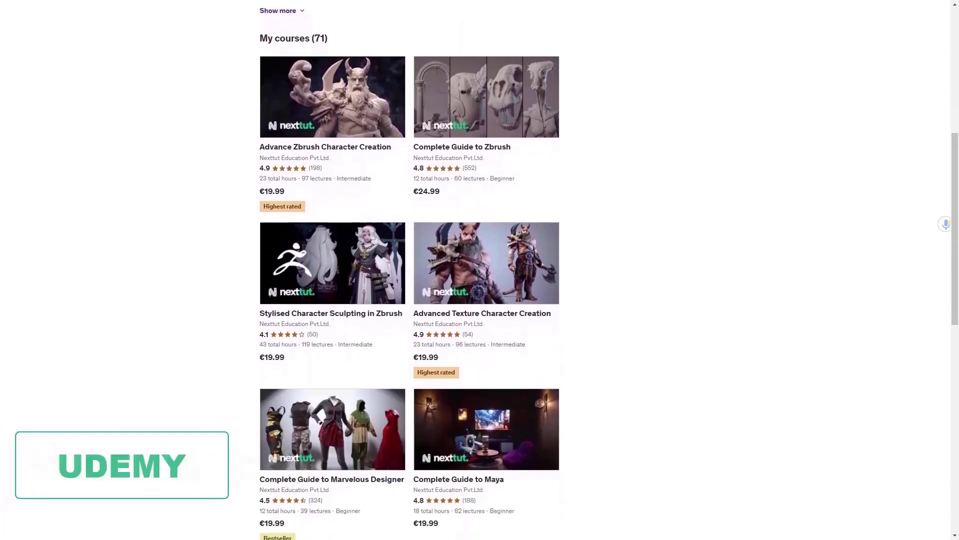
pyautogui.scroll(-3, 480, 270)
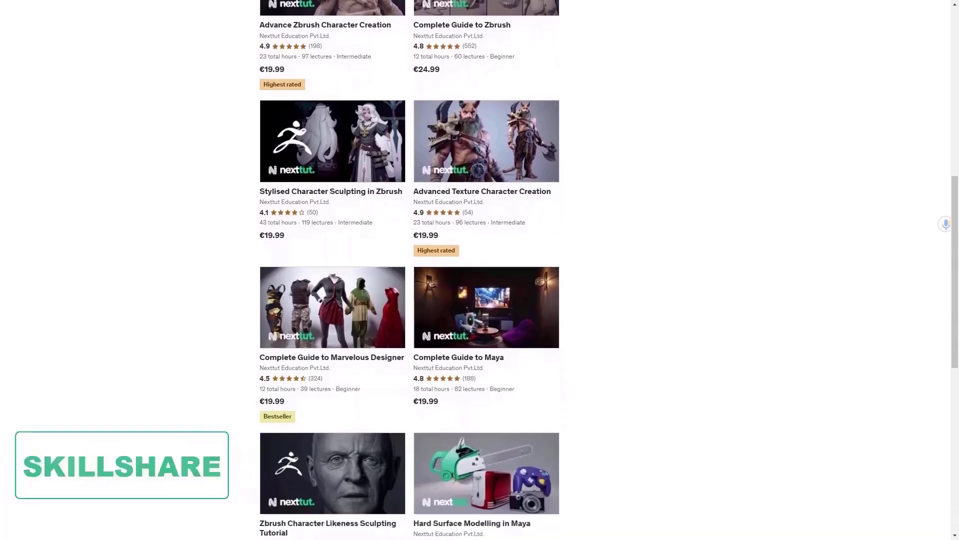
pyautogui.scroll(-3, 914, 474)
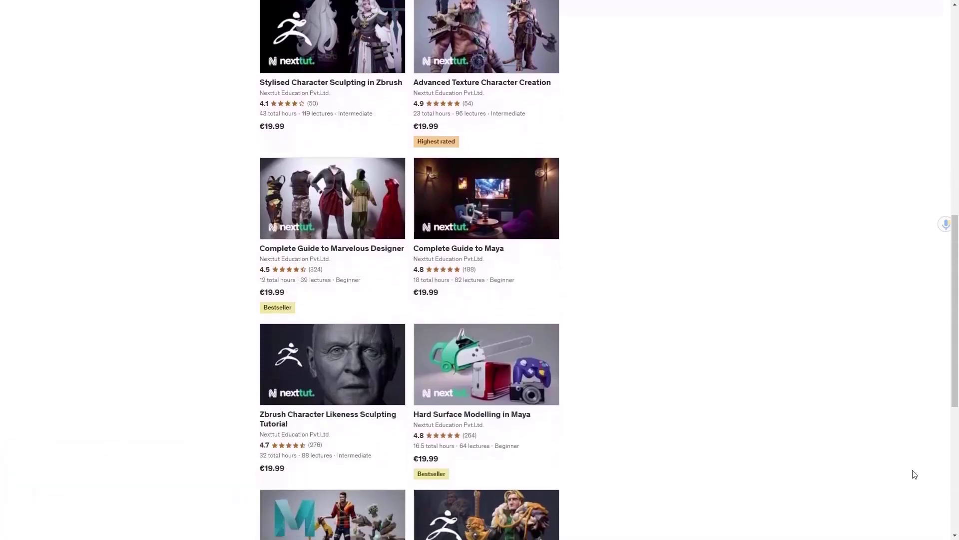
pyautogui.scroll(-2, 915, 474)
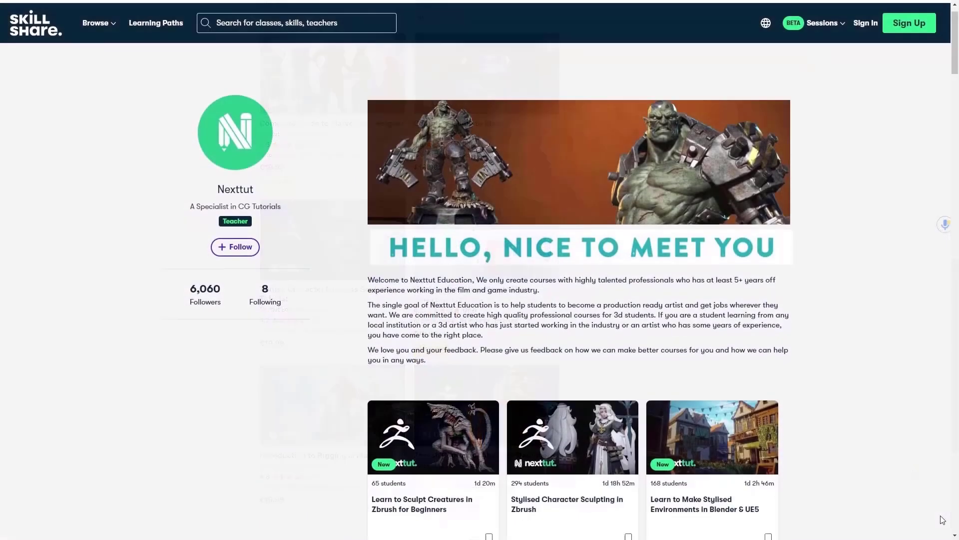
# Browse the classes offered on the Nexttut teacher page on Skillshare
pyautogui.scroll(-2, 942, 519)
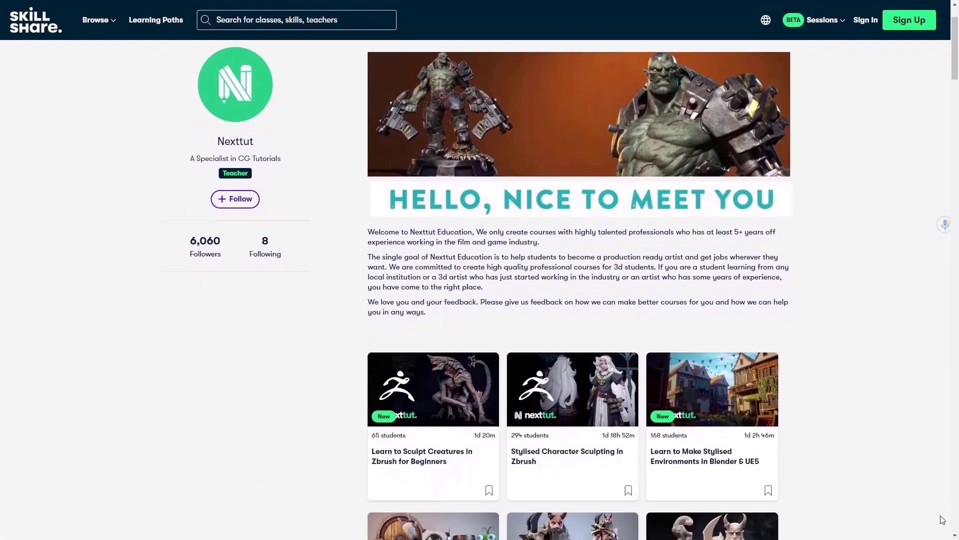
pyautogui.scroll(-2, 943, 519)
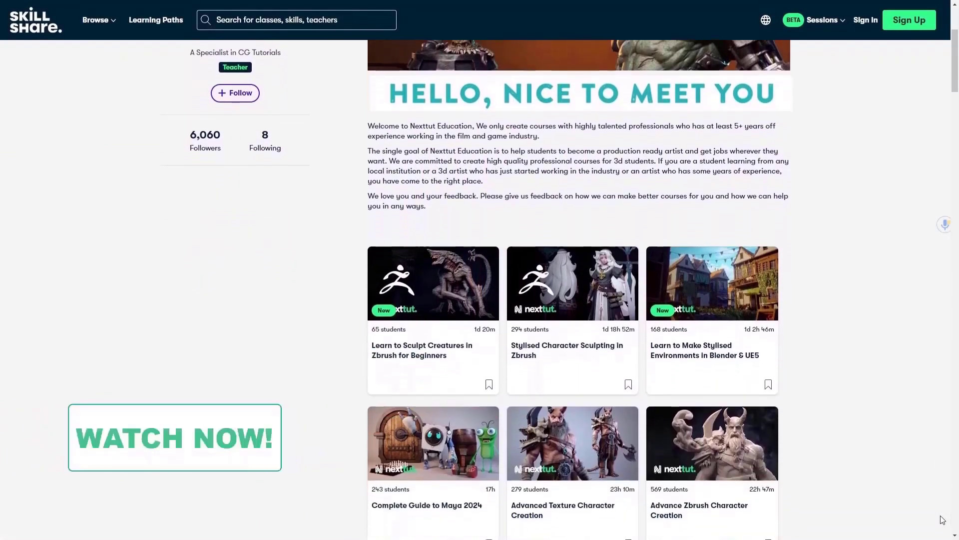
pyautogui.scroll(-3, 943, 520)
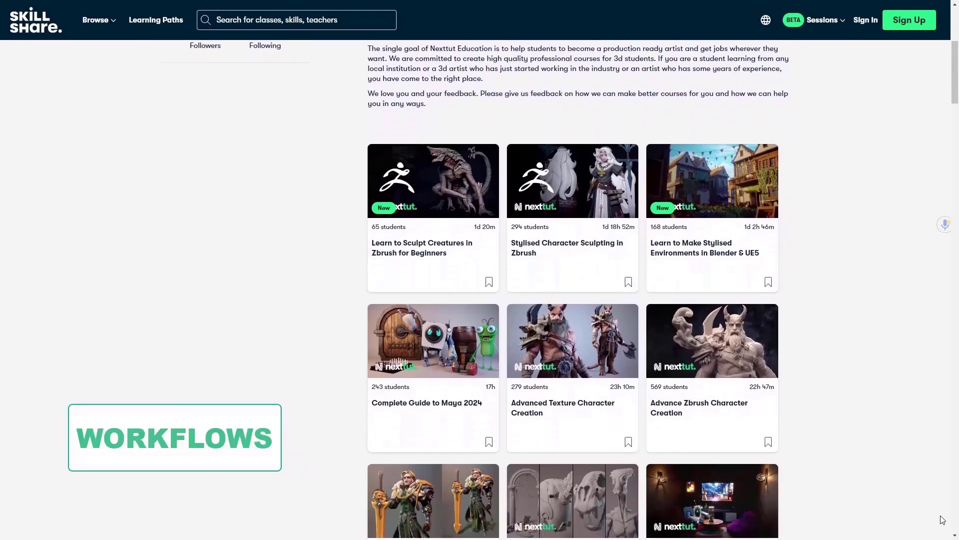
pyautogui.scroll(-3, 943, 520)
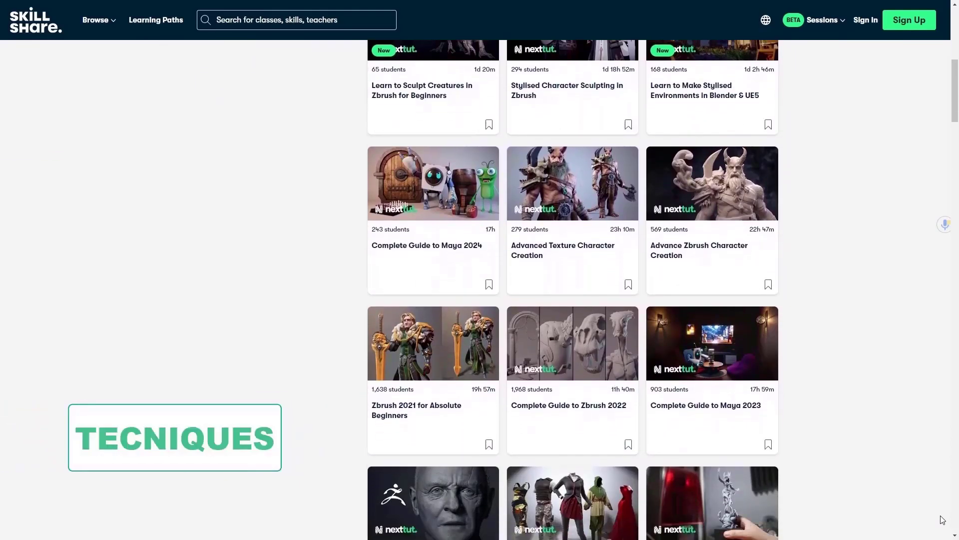
pyautogui.scroll(-2, 943, 520)
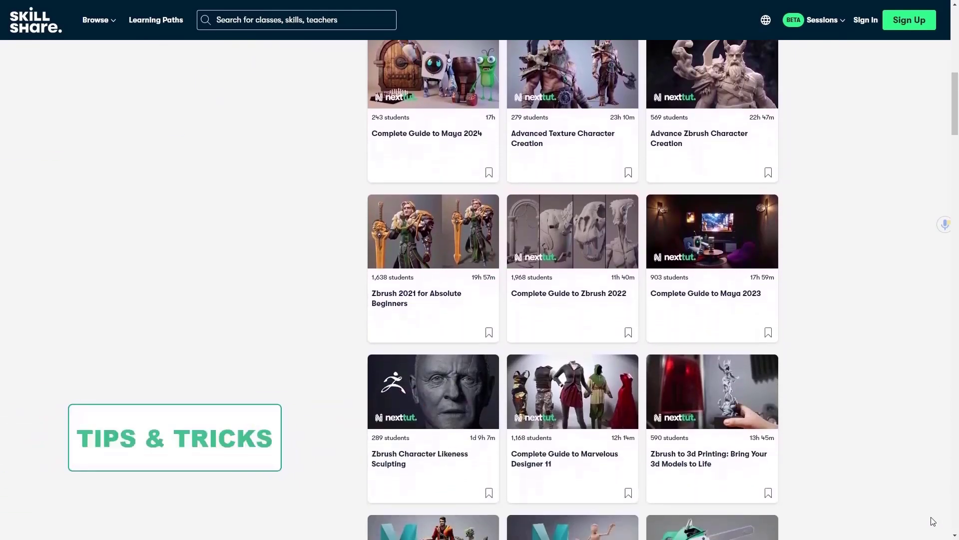
pyautogui.scroll(-1, 933, 521)
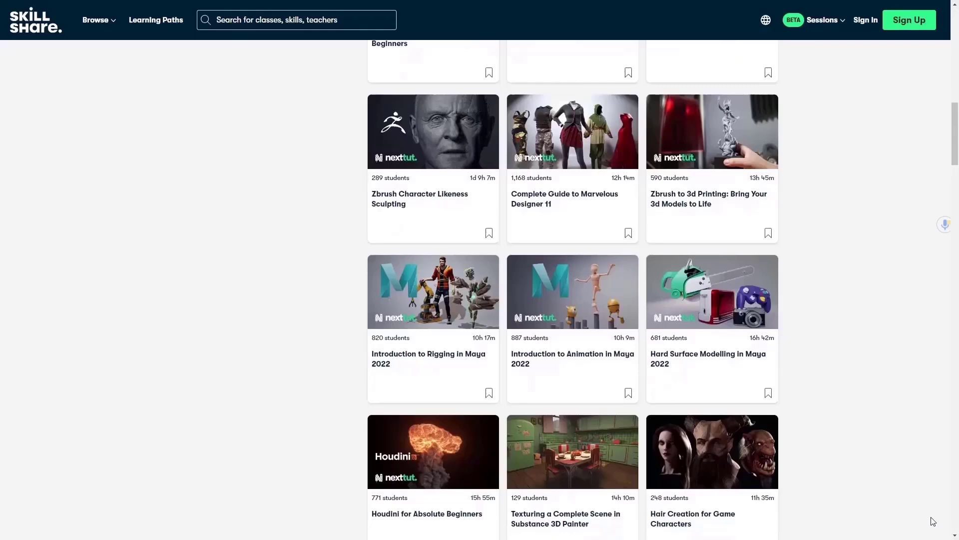
pyautogui.scroll(-2, 933, 521)
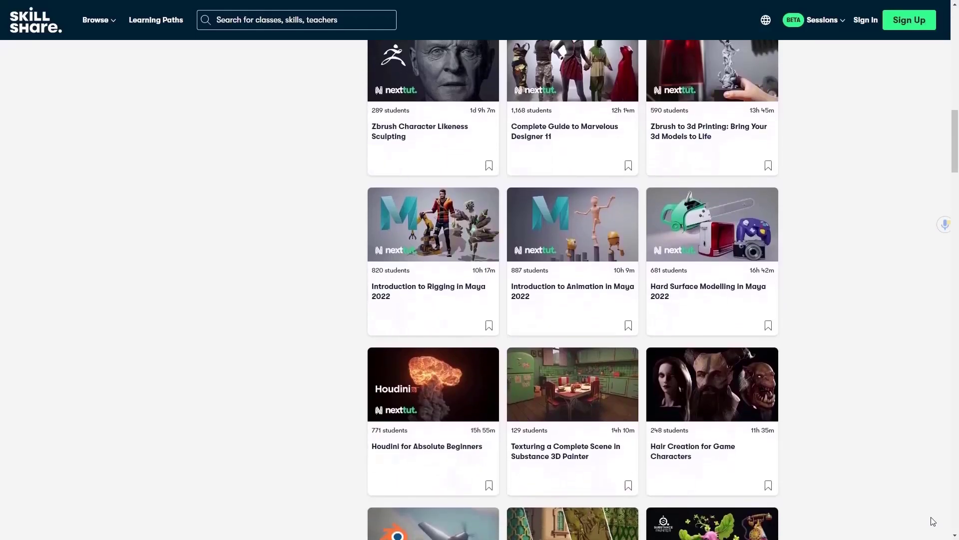
pyautogui.scroll(-3, 934, 521)
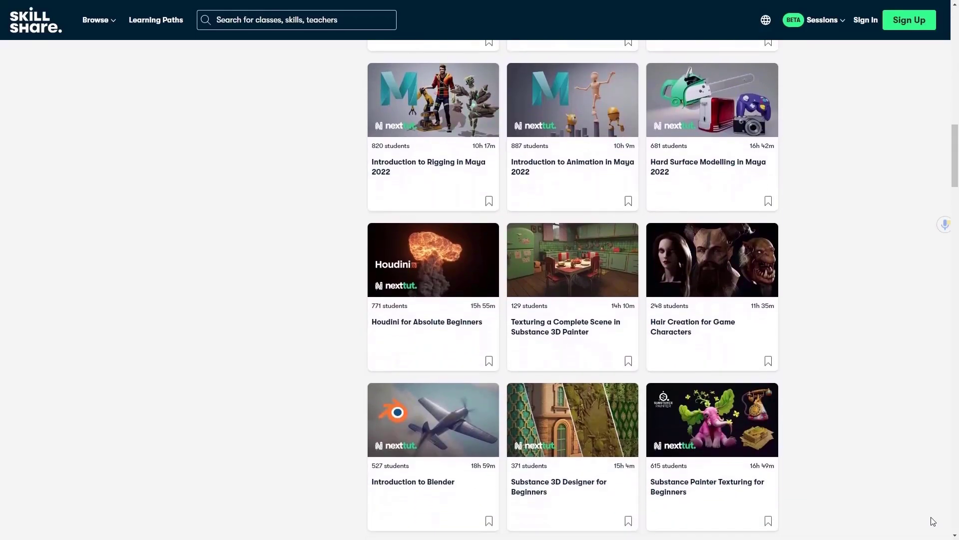
pyautogui.scroll(-3, 933, 521)
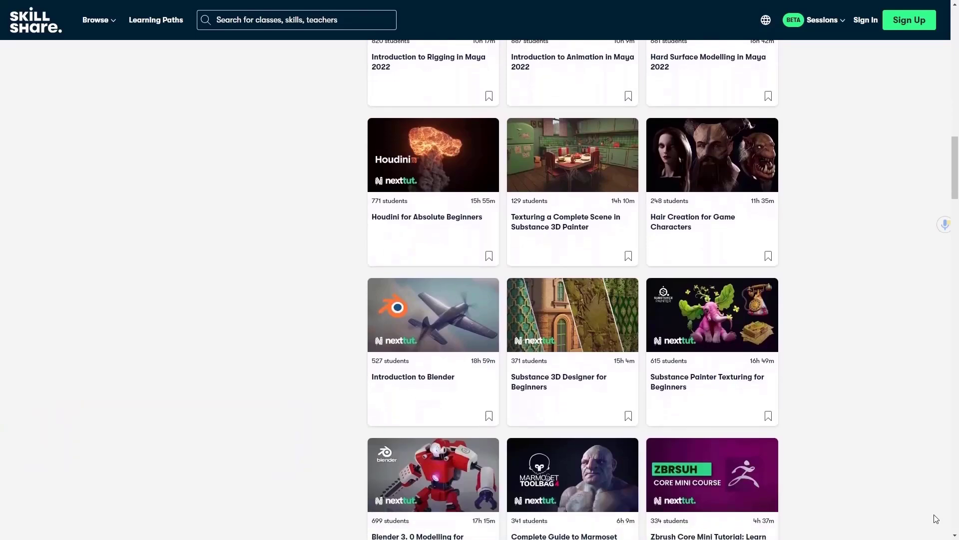
pyautogui.scroll(-2, 936, 518)
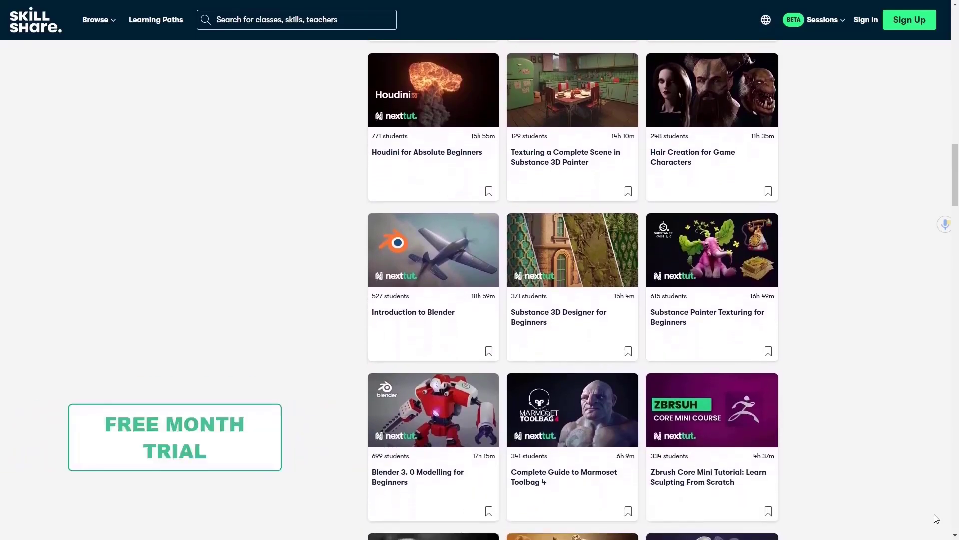
pyautogui.scroll(-2, 935, 518)
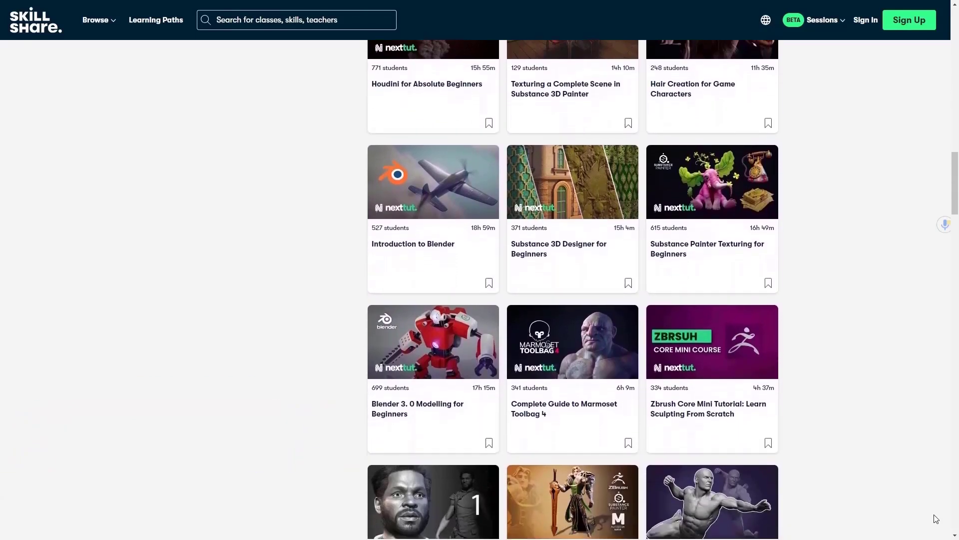
pyautogui.scroll(-3, 936, 518)
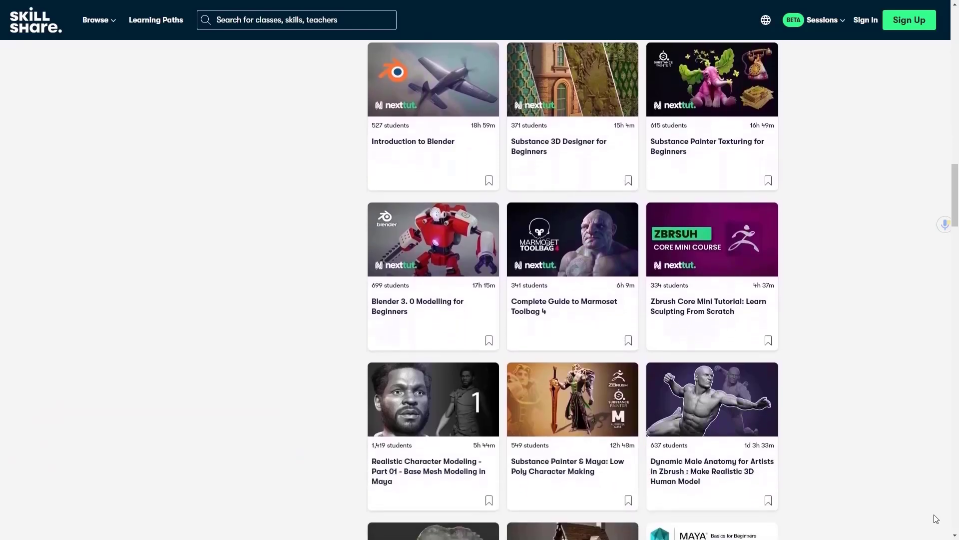
pyautogui.scroll(-3, 936, 518)
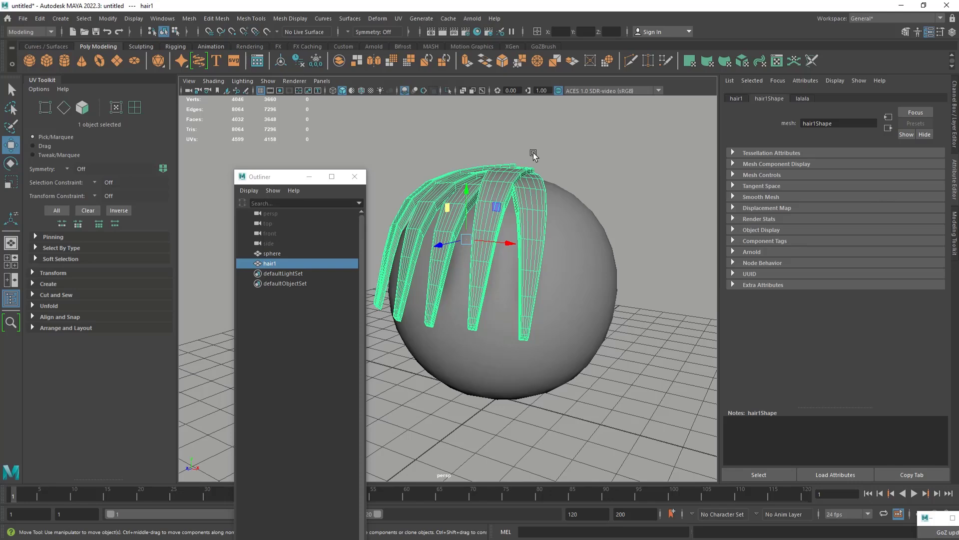
# Select the sphere and the hair1 mesh together in the Maya scene
pyautogui.keyDown('alt'); pyautogui.moveTo(542, 205); pyautogui.dragTo(205, 164); pyautogui.keyUp('alt')
pyautogui.click(595, 208)
pyautogui.click(512, 197)
pyautogui.click(559, 221)
pyautogui.keyDown('alt'); pyautogui.moveTo(463, 206); pyautogui.dragTo(499, 247); pyautogui.keyUp('alt')
pyautogui.keyDown('alt'); pyautogui.moveTo(504, 212); pyautogui.dragTo(480, 238); pyautogui.keyUp('alt')
pyautogui.keyDown('shift'); pyautogui.click(515, 216); pyautogui.keyUp('shift')
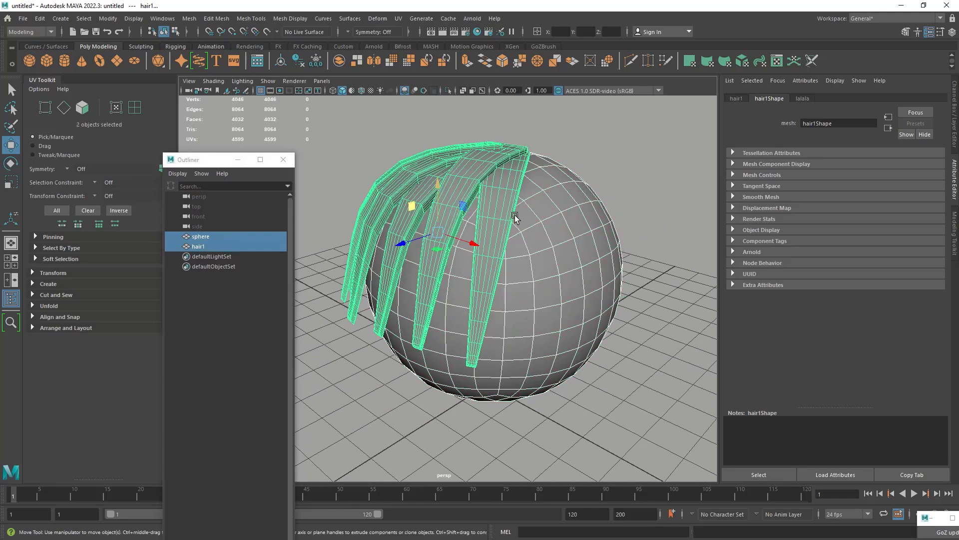
# Check the UV layout of the selected sphere and hair meshes in the UV Editor, and close it
pyautogui.click(399, 20)
pyautogui.click(414, 38)
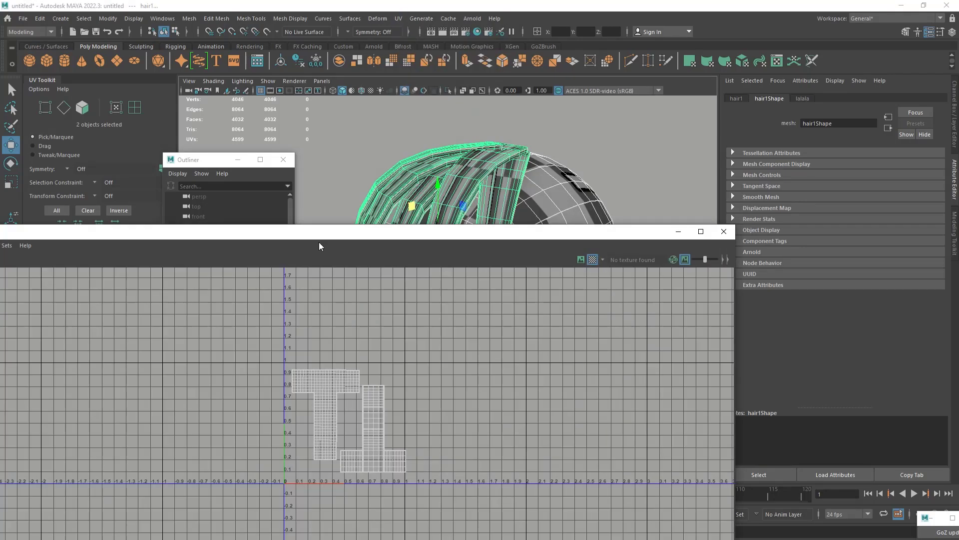
pyautogui.click(723, 231)
# Export the selected sphere and hair as FBX to head_low.fbx in the "06 - bake example" folder, replacing the existing file
pyautogui.click(25, 21)
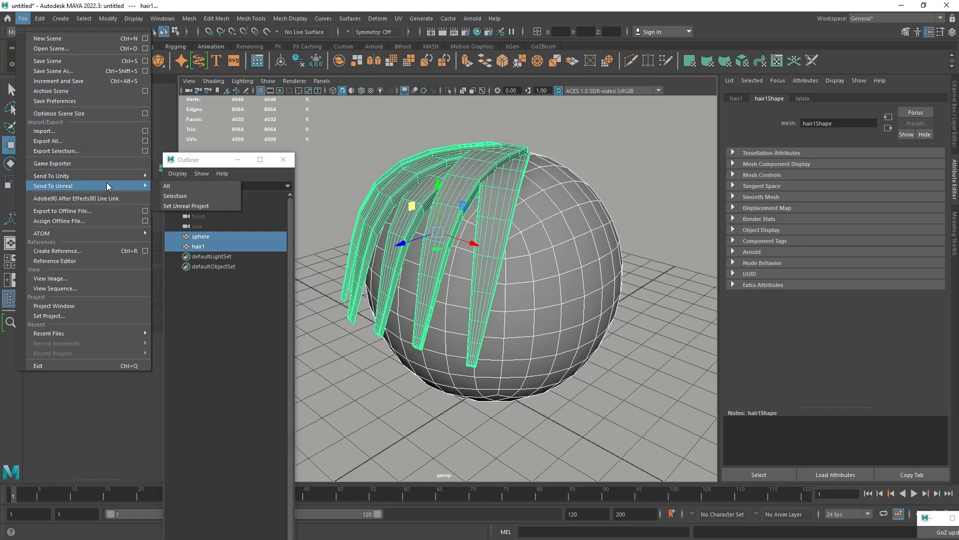
pyautogui.click(109, 150)
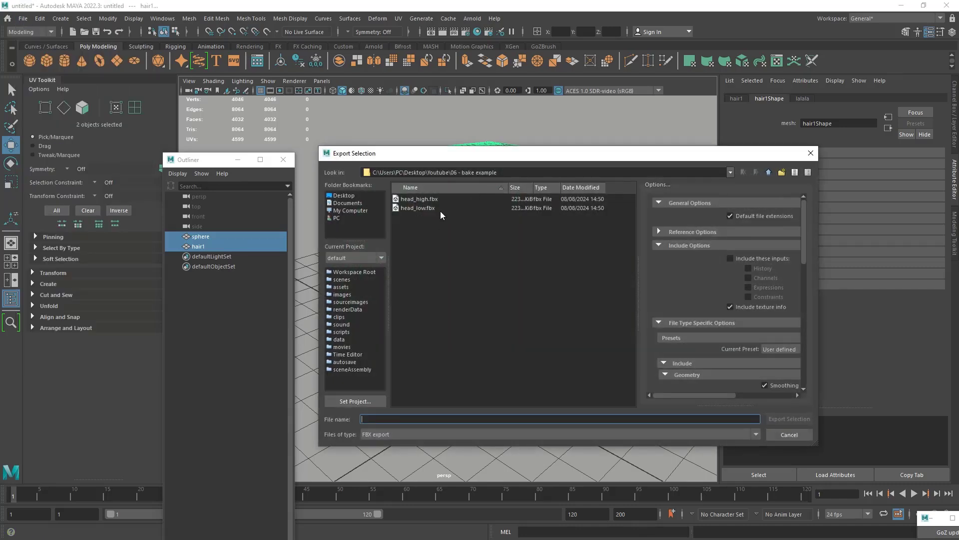
pyautogui.doubleClick(422, 208)
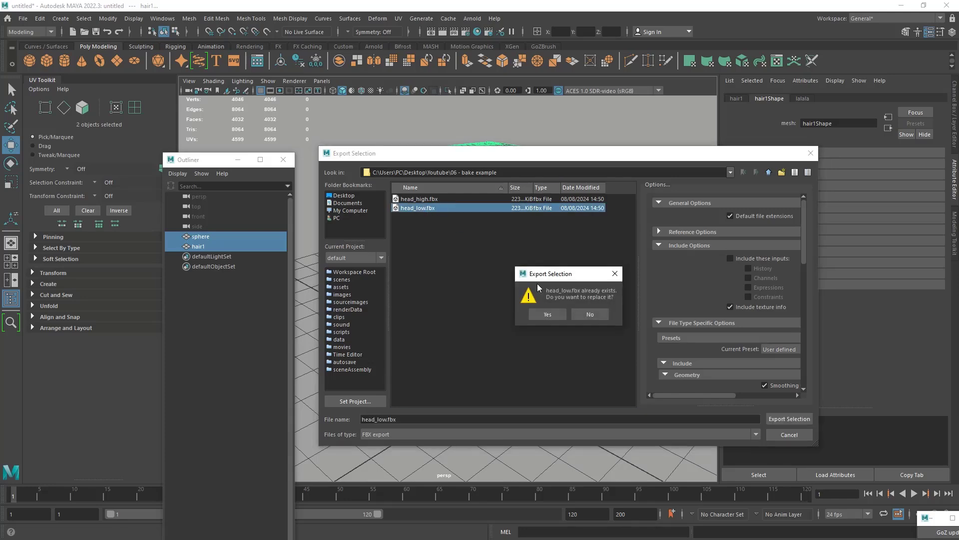
pyautogui.click(550, 313)
pyautogui.click(819, 386)
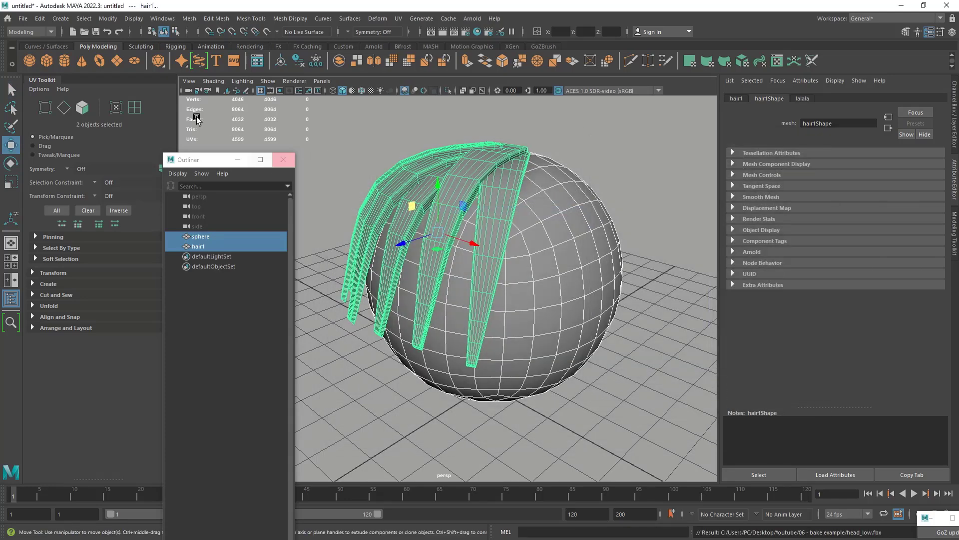
# Export the selected sphere and hair as FBX to head_high.fbx in the "06 - bake example" folder, replacing the existing file
pyautogui.click(23, 18)
pyautogui.click(134, 150)
pyautogui.doubleClick(435, 200)
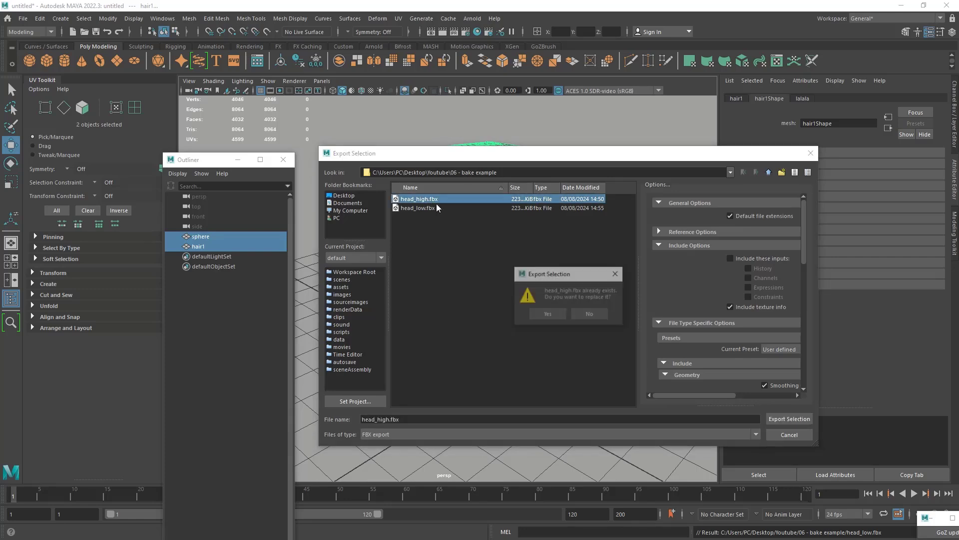
pyautogui.click(551, 316)
pyautogui.click(820, 385)
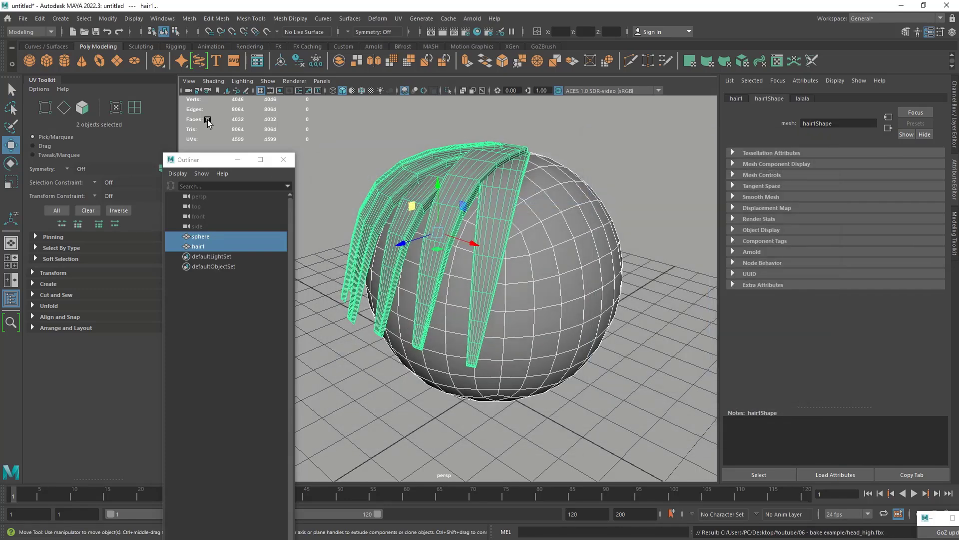
# Export the same sphere and hair selection again to head_low.fbx, replacing the existing file
pyautogui.click(23, 18)
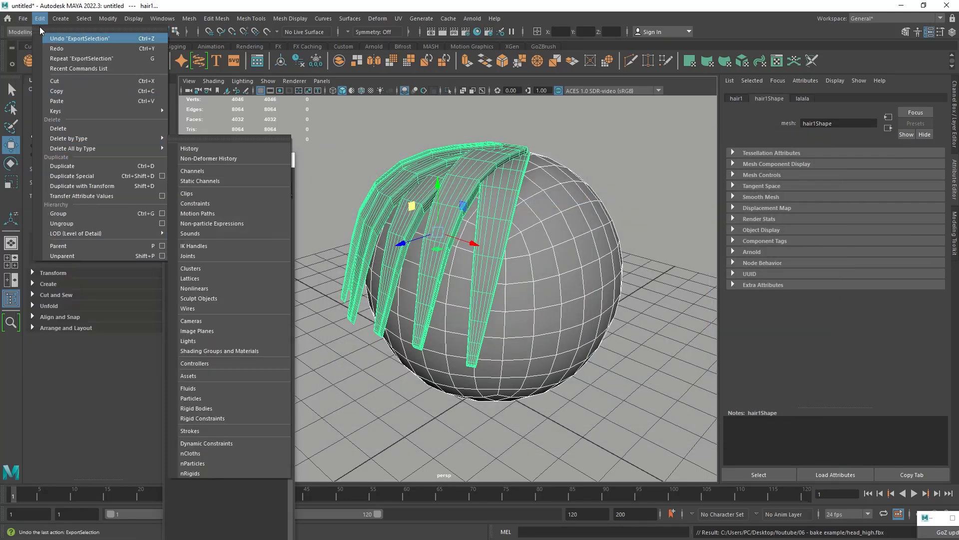
pyautogui.click(75, 151)
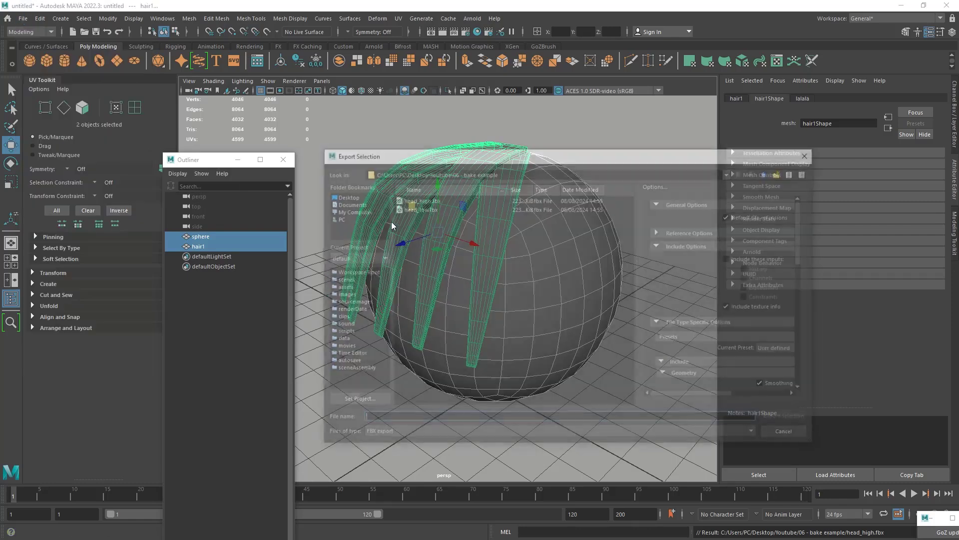
pyautogui.doubleClick(418, 207)
pyautogui.click(548, 314)
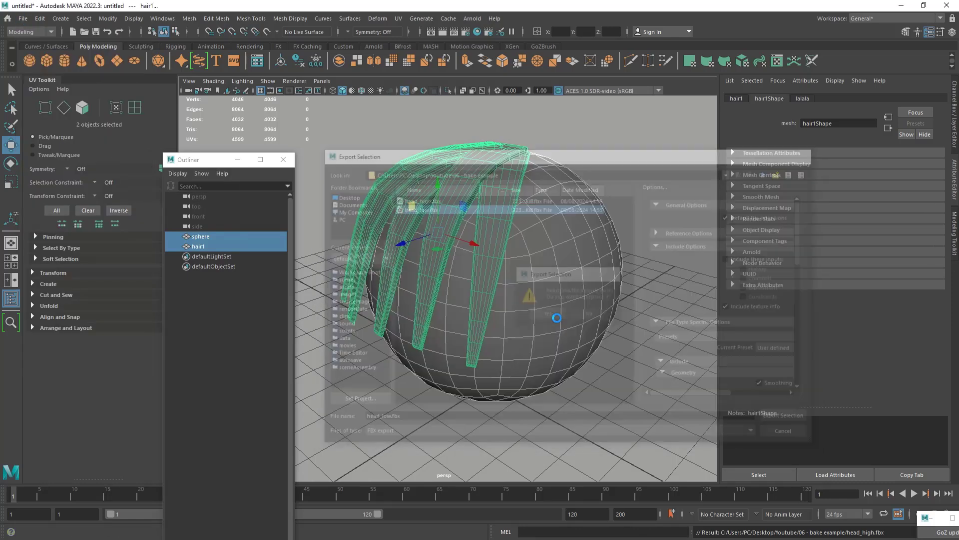
pyautogui.click(820, 386)
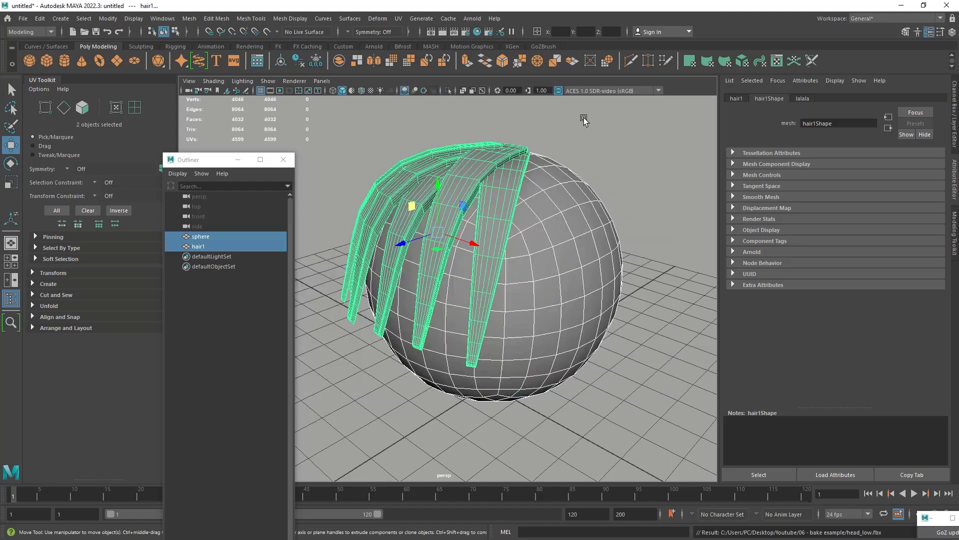
# Deselect the meshes and examine the gap between the hair strands and the sphere from close up and from several angles
pyautogui.keyDown('alt'); pyautogui.moveTo(514, 141); pyautogui.dragTo(460, 130, button='right'); pyautogui.keyUp('alt')
pyautogui.keyDown('alt'); pyautogui.moveTo(460, 131); pyautogui.dragTo(598, 171); pyautogui.keyUp('alt')
pyautogui.keyDown('alt'); pyautogui.moveTo(598, 172); pyautogui.dragTo(471, 189, button='right'); pyautogui.keyUp('alt')
pyautogui.moveTo(471, 188)
pyautogui.keyDown('alt'); pyautogui.mouseDown()
pyautogui.moveTo(463, 217)
pyautogui.moveTo(486, 222)
pyautogui.moveTo(459, 199)
pyautogui.mouseUp(); pyautogui.keyUp('alt')
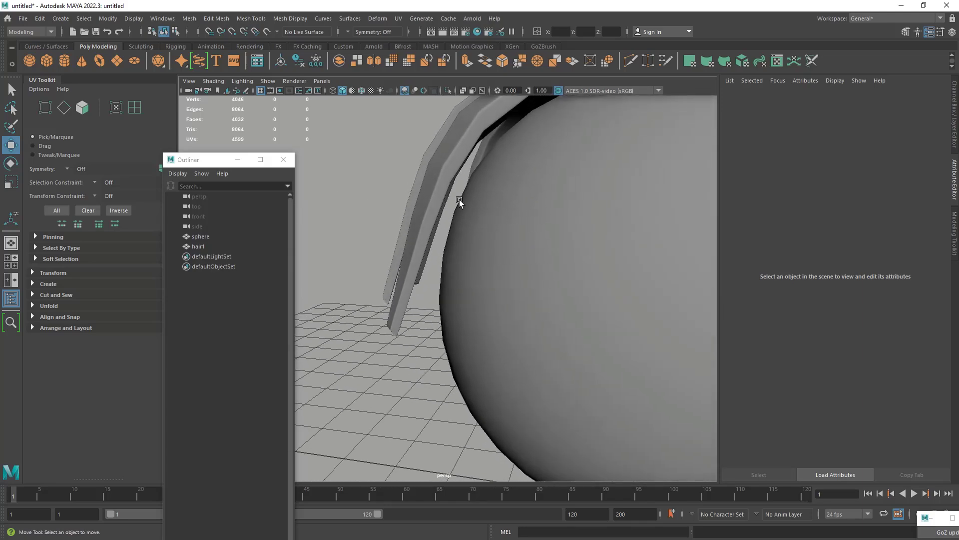
pyautogui.moveTo(314, 120); pyautogui.dragTo(405, 158)
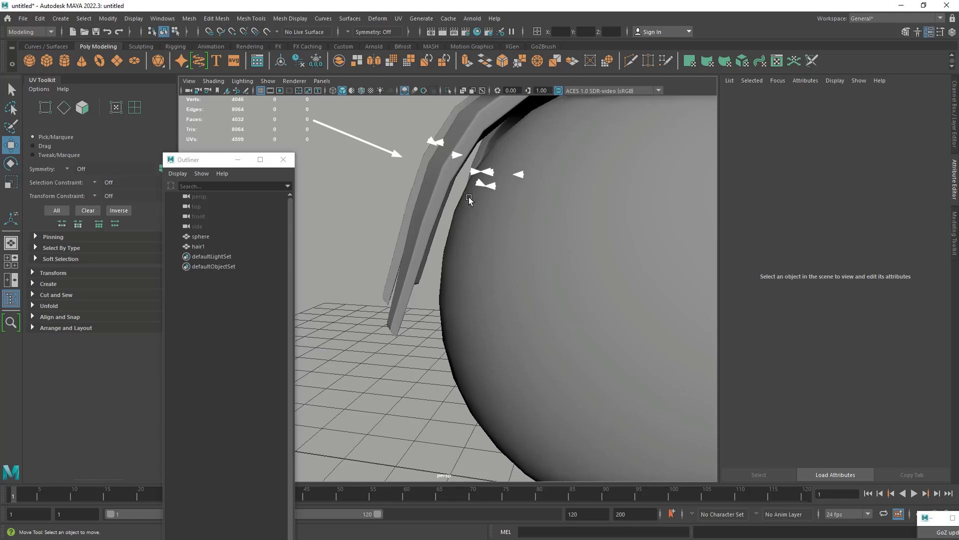
pyautogui.moveTo(469, 200)
pyautogui.mouseDown()
pyautogui.moveTo(458, 230)
pyautogui.moveTo(487, 252)
pyautogui.mouseUp()
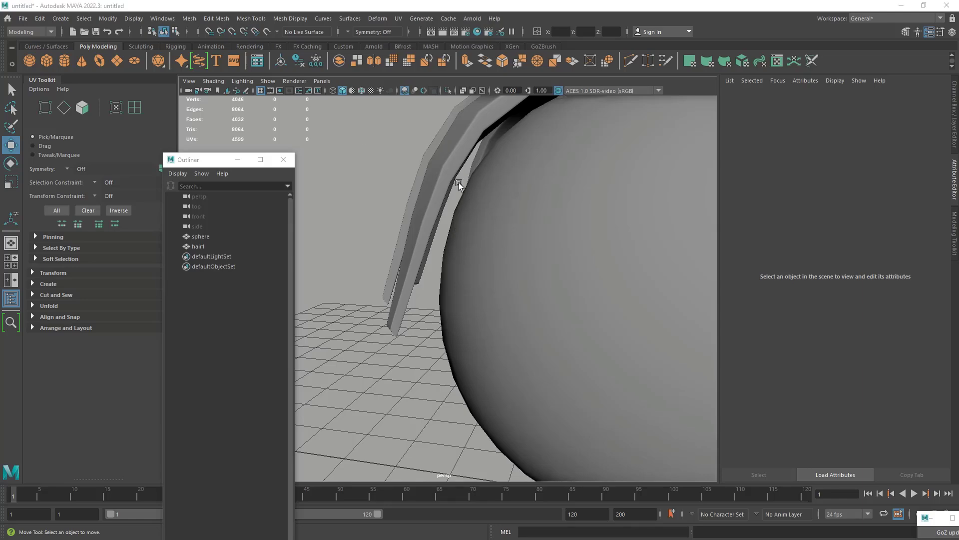
pyautogui.moveTo(457, 180)
pyautogui.keyDown('alt'); pyautogui.mouseDown()
pyautogui.moveTo(495, 197)
pyautogui.moveTo(388, 176)
pyautogui.moveTo(436, 191)
pyautogui.mouseUp(); pyautogui.keyUp('alt')
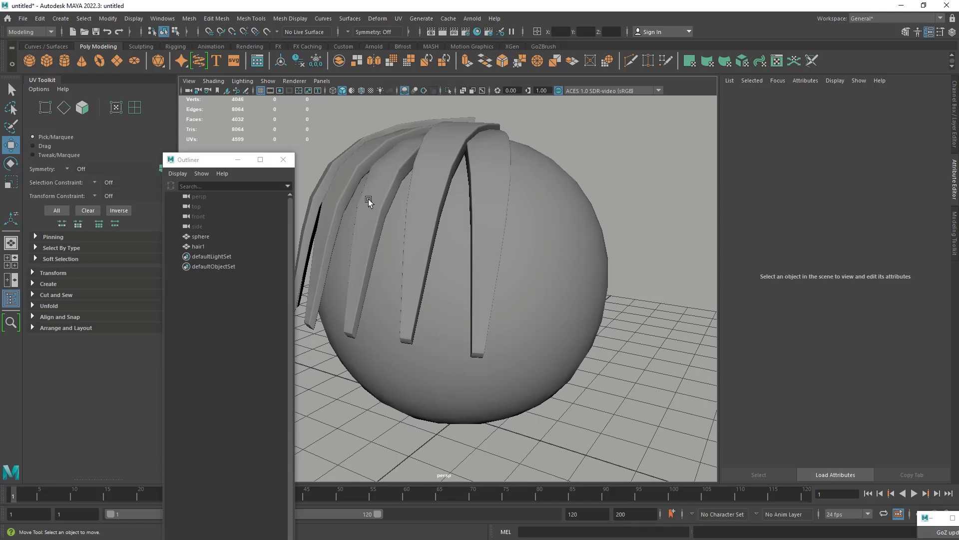
pyautogui.keyDown('alt'); pyautogui.moveTo(486, 172); pyautogui.dragTo(440, 164); pyautogui.keyUp('alt')
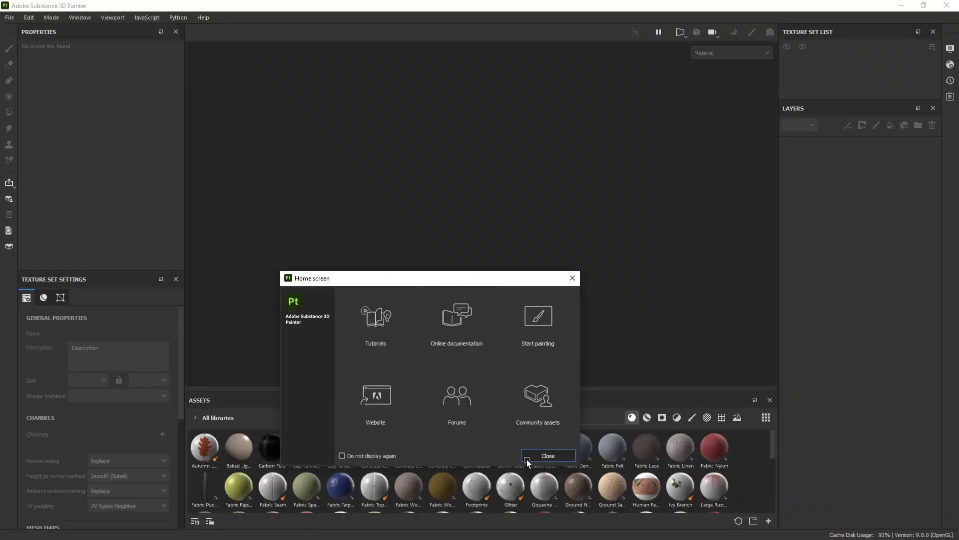
# In Substance 3D Painter, dismiss the home screen and create a new project from head_low.fbx with a document resolution of 4096
pyautogui.click(523, 456)
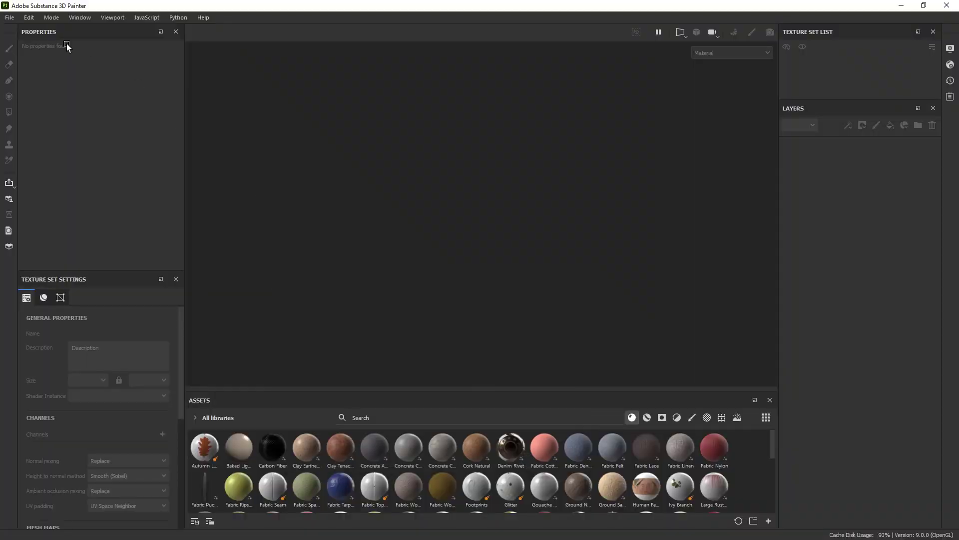
pyautogui.click(8, 17)
pyautogui.click(20, 28)
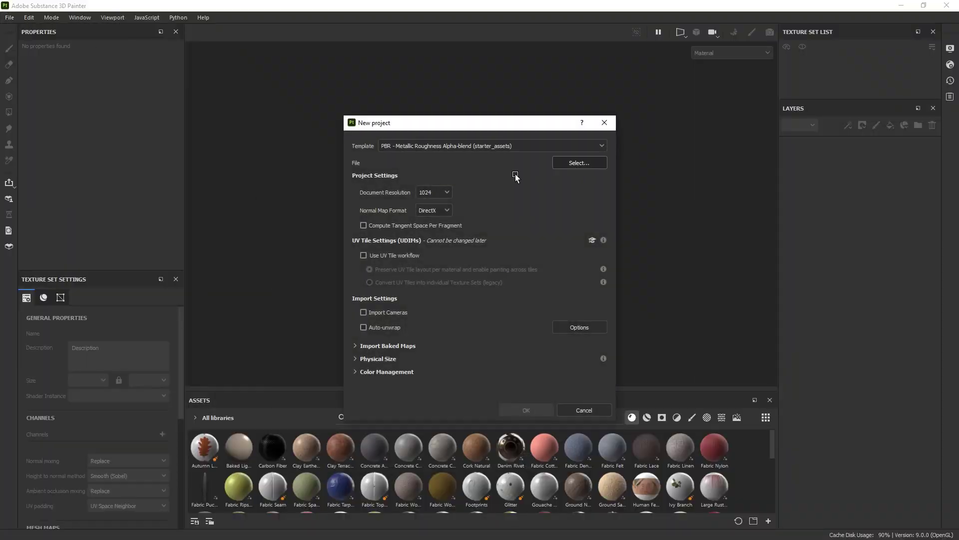
pyautogui.click(423, 249)
pyautogui.click(577, 163)
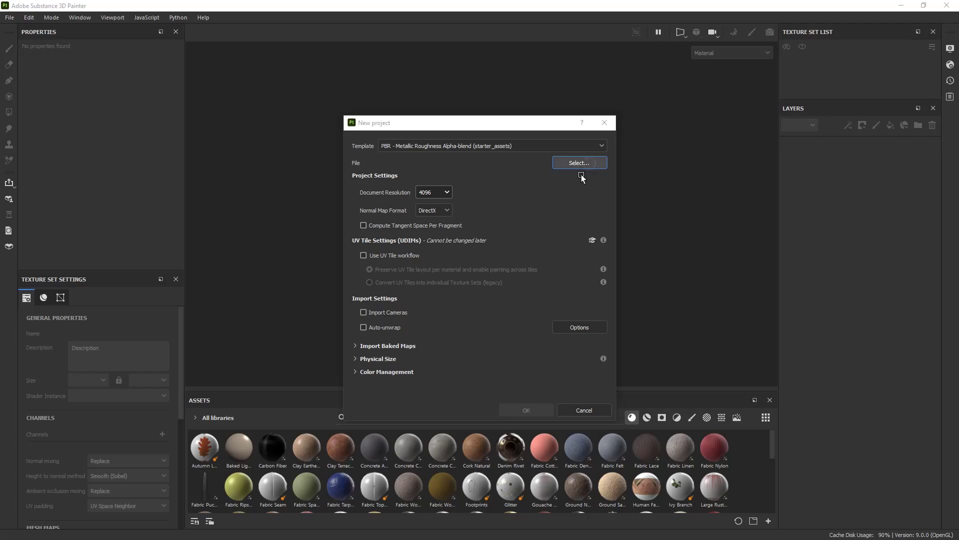
pyautogui.doubleClick(467, 197)
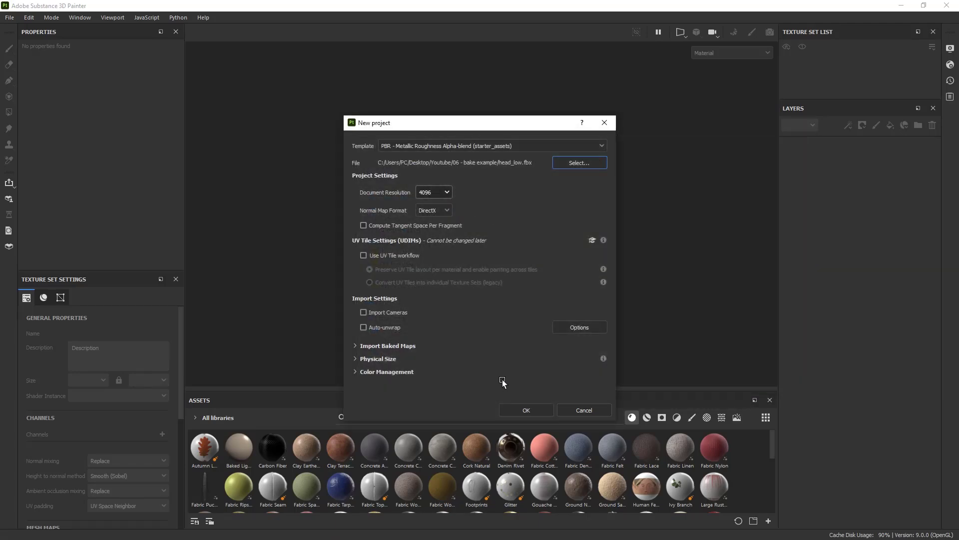
pyautogui.click(527, 409)
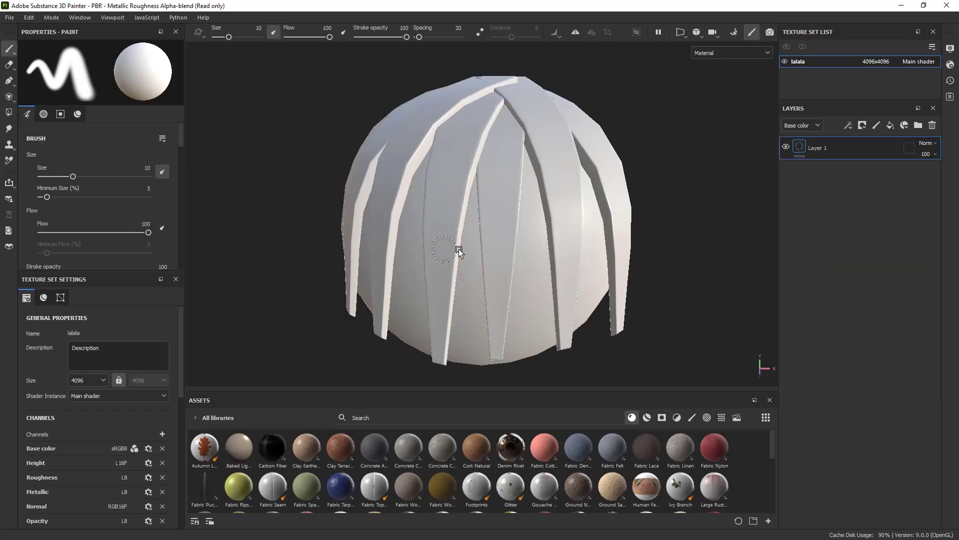
# Enter mesh map baking, set the common output size to 4096 and load head_high as the high definition mesh
pyautogui.keyDown('alt'); pyautogui.moveTo(457, 249); pyautogui.dragTo(331, 250); pyautogui.keyUp('alt')
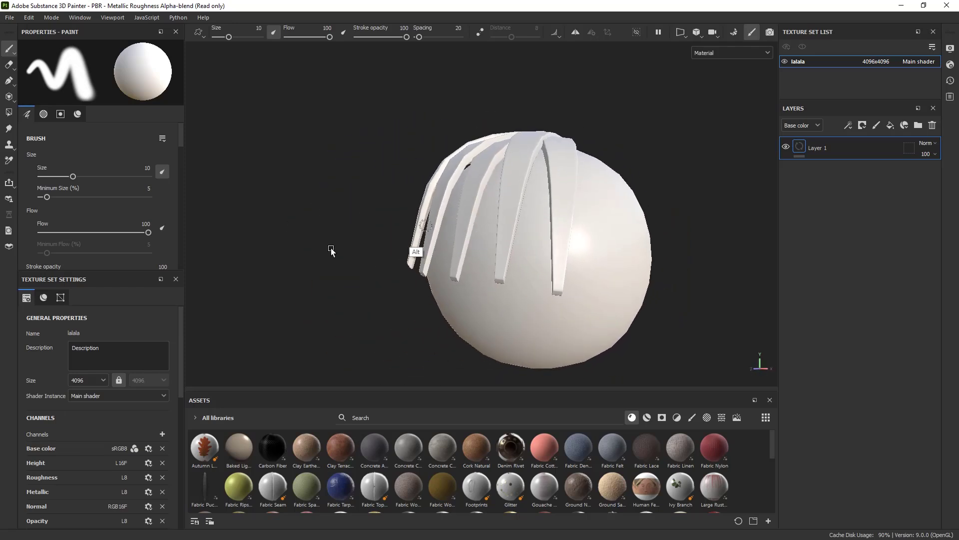
pyautogui.moveTo(181, 332); pyautogui.dragTo(180, 426)
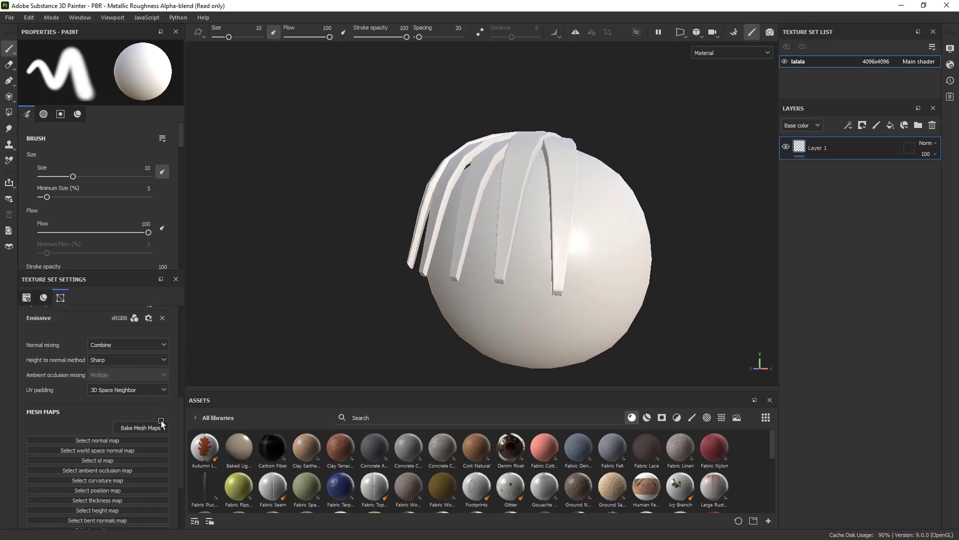
pyautogui.click(163, 427)
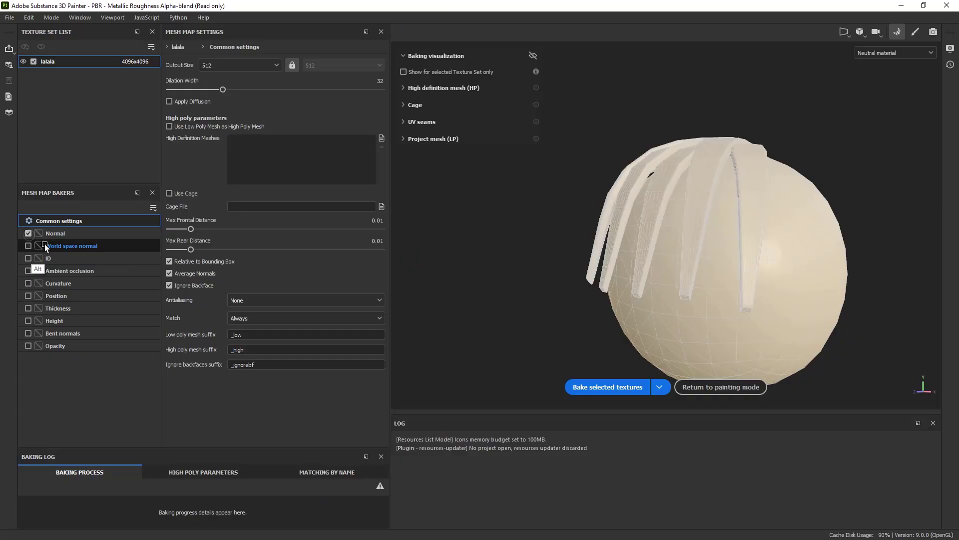
pyautogui.click(75, 237)
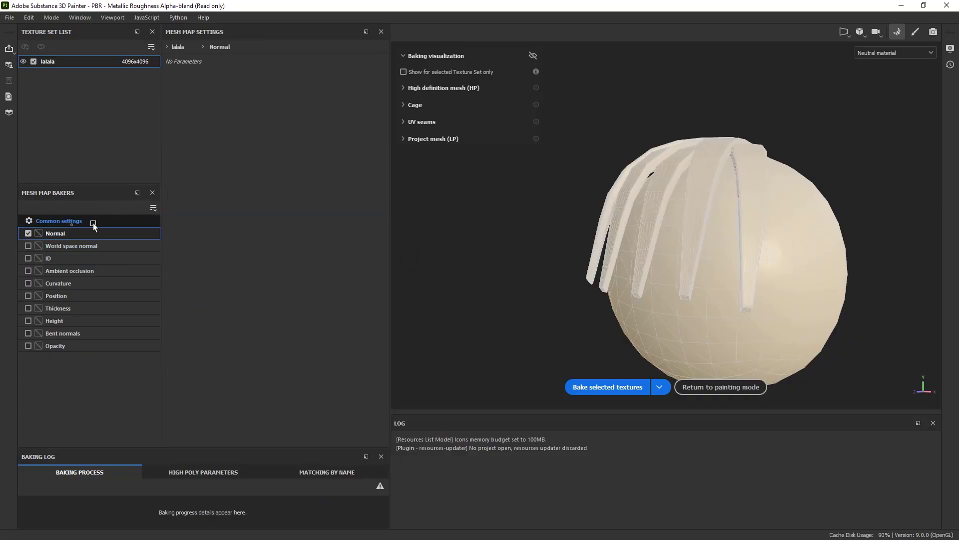
pyautogui.click(93, 221)
pyautogui.click(268, 66)
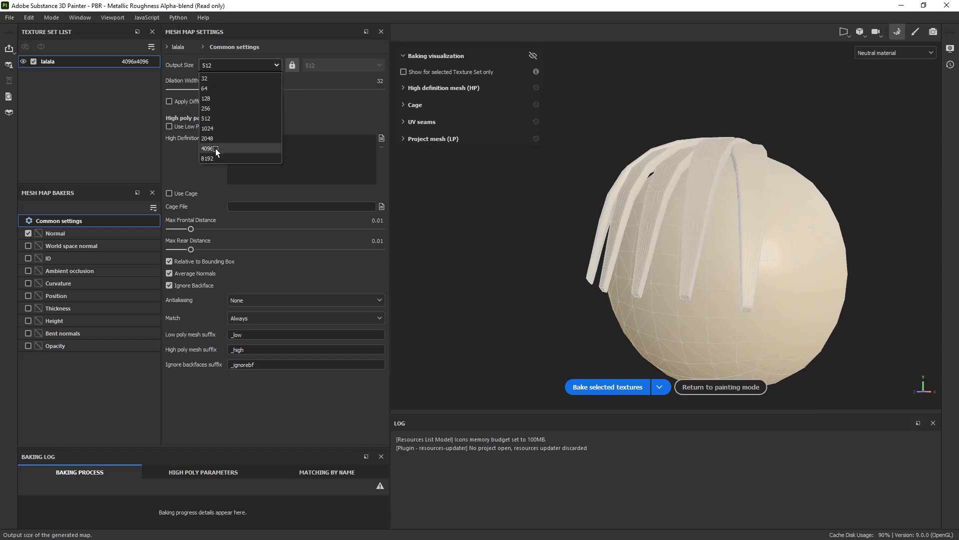
pyautogui.click(240, 146)
pyautogui.click(380, 137)
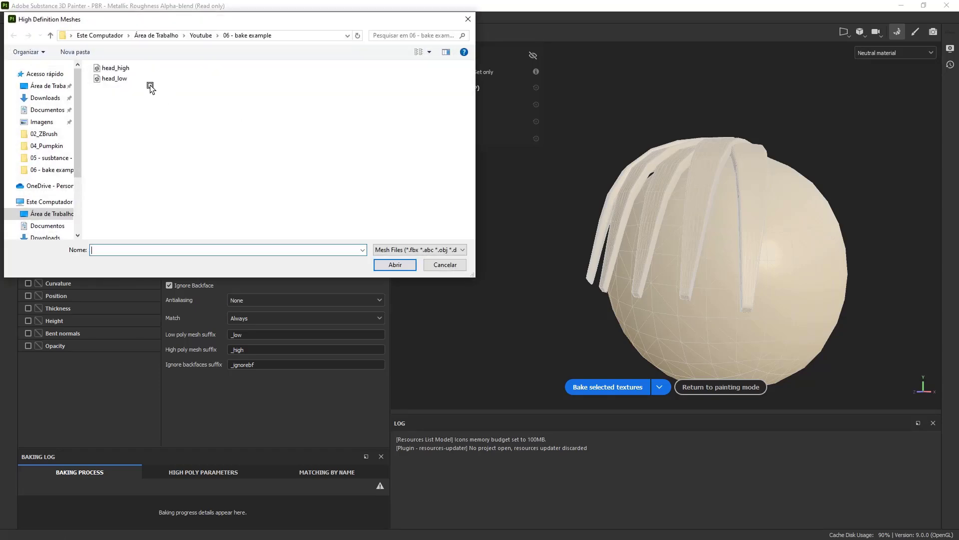
pyautogui.doubleClick(122, 68)
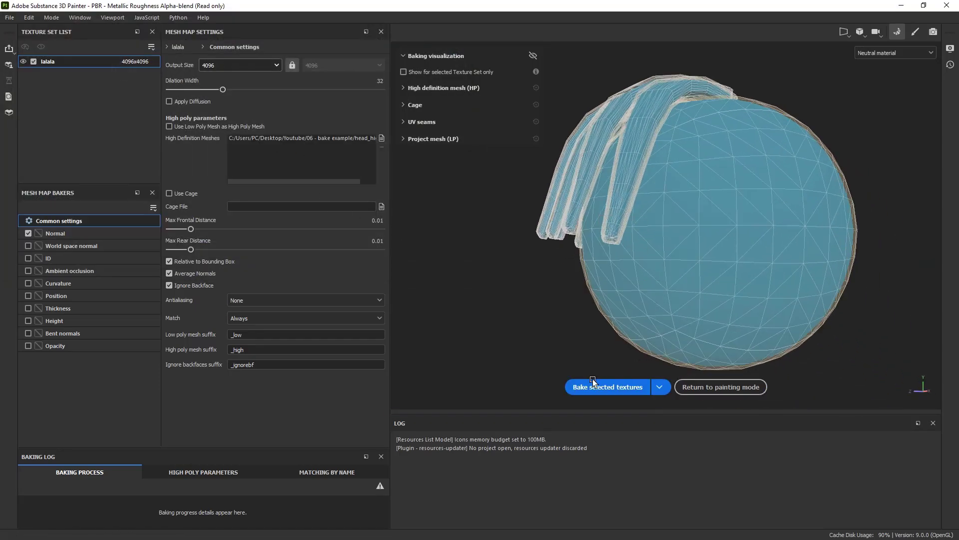
# Bake the normal map, return to painting mode and inspect the result on the hair and sphere
pyautogui.click(593, 384)
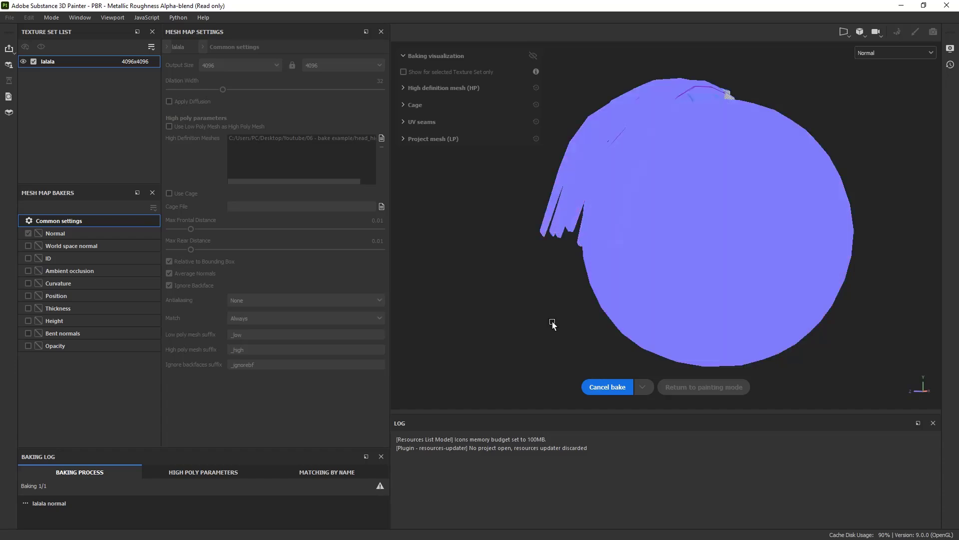
pyautogui.click(712, 388)
pyautogui.moveTo(578, 321)
pyautogui.keyDown('alt'); pyautogui.mouseDown()
pyautogui.moveTo(591, 281)
pyautogui.moveTo(567, 270)
pyautogui.mouseUp(); pyautogui.keyUp('alt')
pyautogui.moveTo(568, 270)
pyautogui.keyDown('alt'); pyautogui.mouseDown(button='right')
pyautogui.moveTo(746, 270)
pyautogui.moveTo(480, 240)
pyautogui.mouseUp(button='right'); pyautogui.keyUp('alt')
pyautogui.keyDown('alt'); pyautogui.moveTo(480, 239); pyautogui.dragTo(386, 225); pyautogui.keyUp('alt')
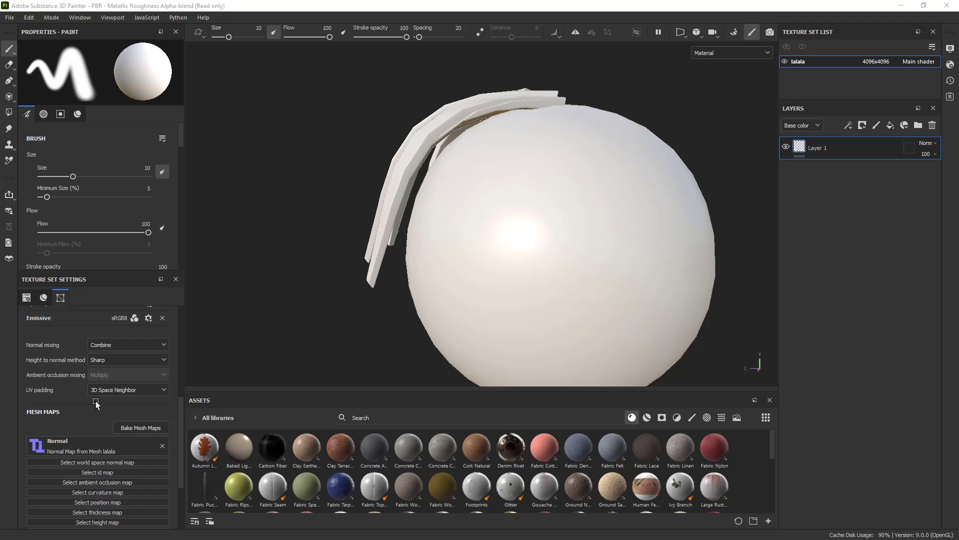
# Return to mesh map baking, inspect the cage around the hair and raise the Max Frontal Distance to 0.0959
pyautogui.click(125, 427)
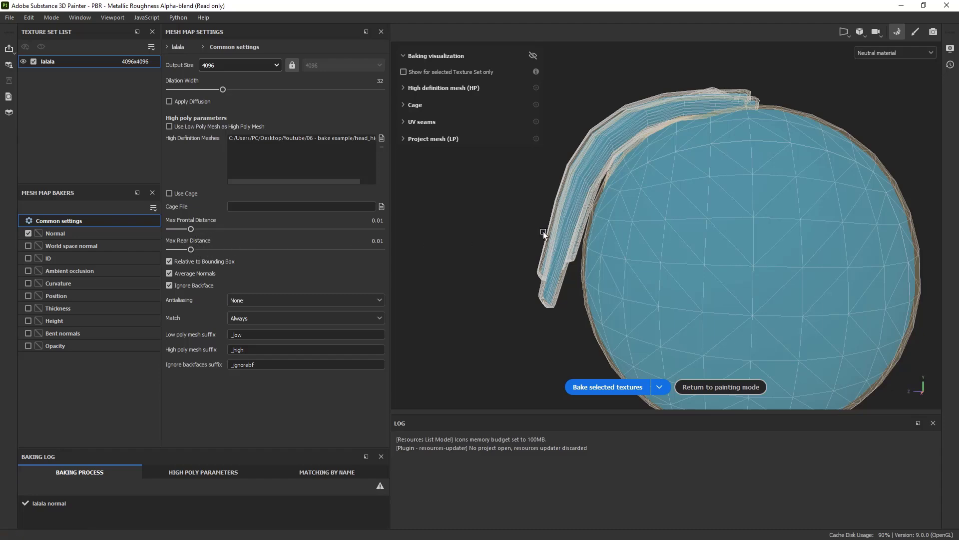
pyautogui.keyDown('alt'); pyautogui.moveTo(544, 233); pyautogui.dragTo(574, 228); pyautogui.keyUp('alt')
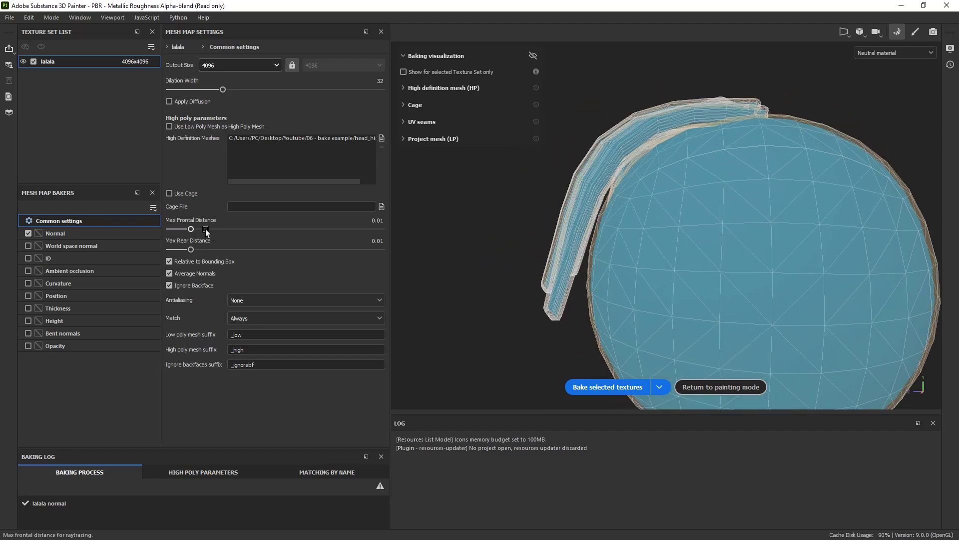
pyautogui.moveTo(191, 230); pyautogui.dragTo(235, 232)
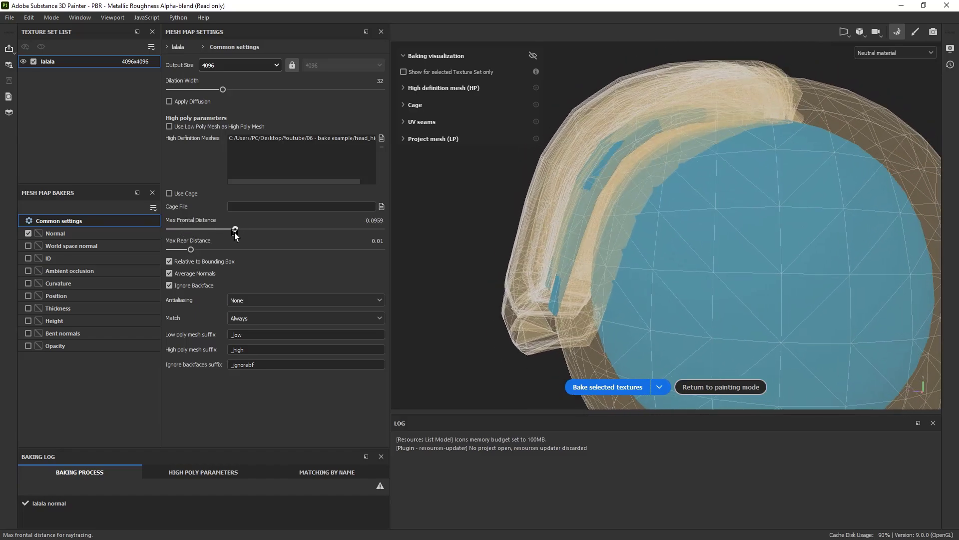
pyautogui.moveTo(615, 233)
pyautogui.keyDown('alt'); pyautogui.mouseDown()
pyautogui.moveTo(766, 218)
pyautogui.moveTo(541, 238)
pyautogui.moveTo(605, 242)
pyautogui.mouseUp(); pyautogui.keyUp('alt')
# Rebake the normal map with the enlarged cage and inspect the hair and sphere in painting mode
pyautogui.click(612, 389)
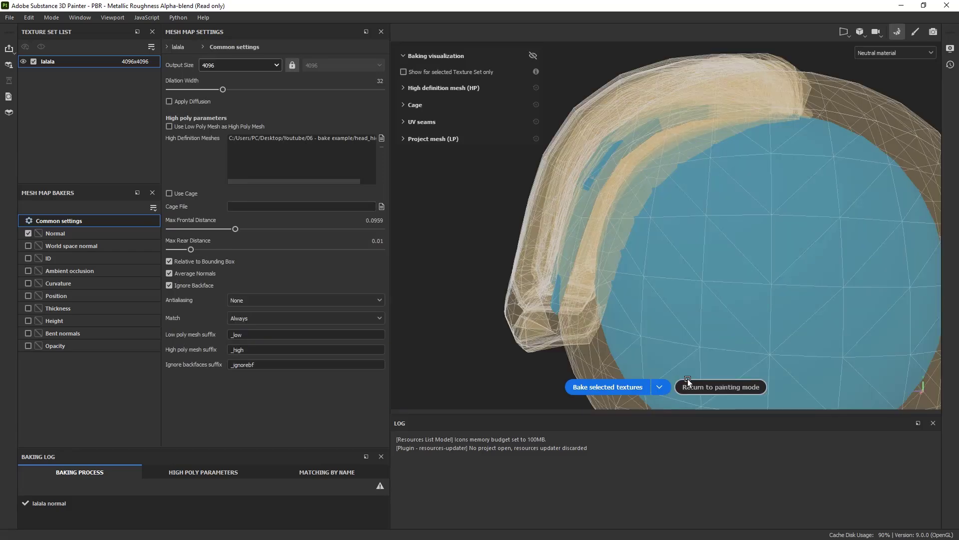
pyautogui.click(688, 383)
pyautogui.moveTo(627, 336)
pyautogui.keyDown('alt'); pyautogui.mouseDown()
pyautogui.moveTo(595, 264)
pyautogui.moveTo(458, 253)
pyautogui.moveTo(565, 211)
pyautogui.moveTo(442, 231)
pyautogui.moveTo(540, 229)
pyautogui.moveTo(543, 265)
pyautogui.moveTo(537, 261)
pyautogui.mouseUp(); pyautogui.keyUp('alt')
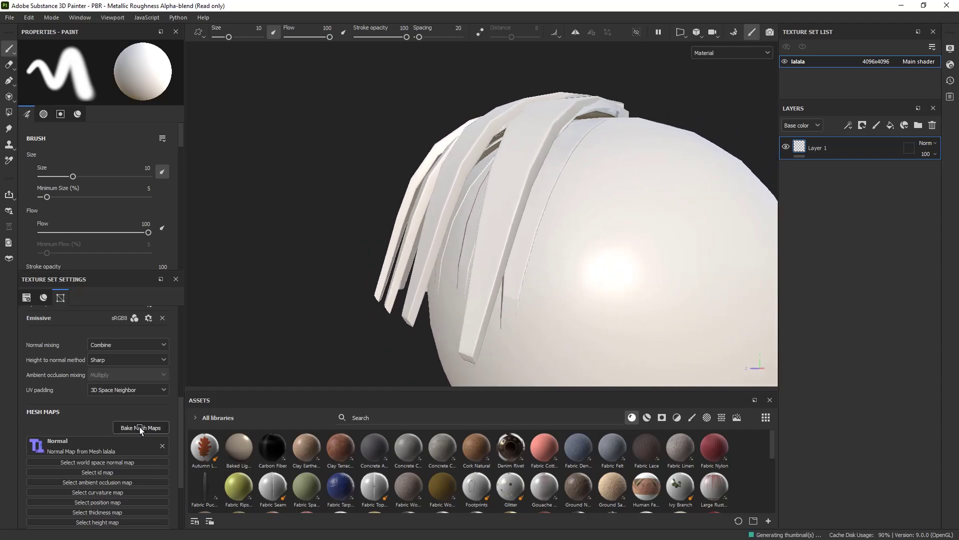
# Reopen the bake settings, set Match to By Mesh Name and check the _low and _high mesh suffix fields
pyautogui.click(154, 429)
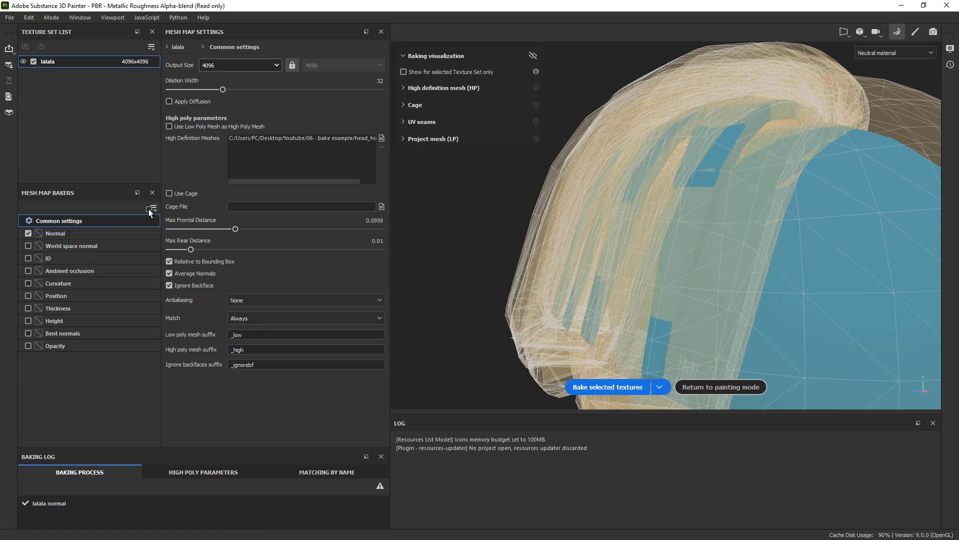
pyautogui.click(255, 319)
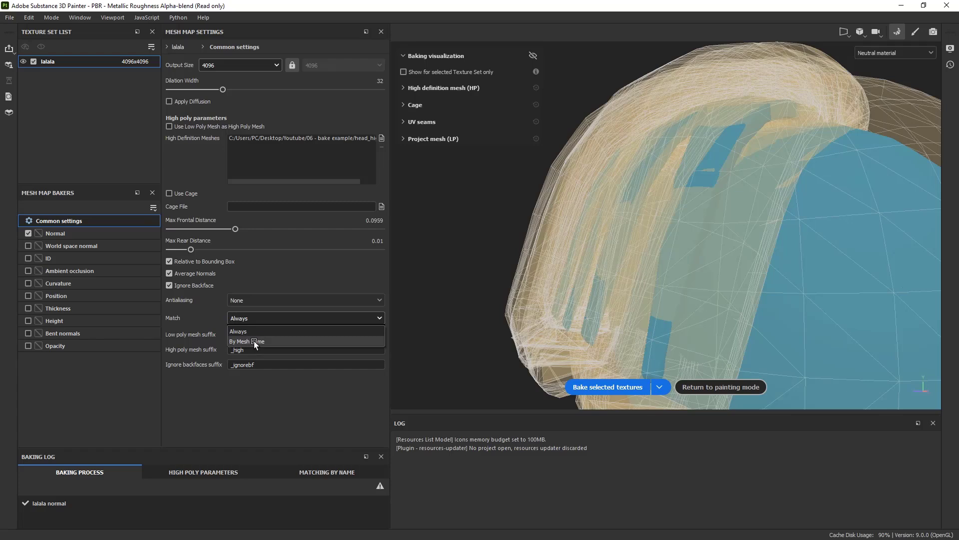
pyautogui.click(253, 340)
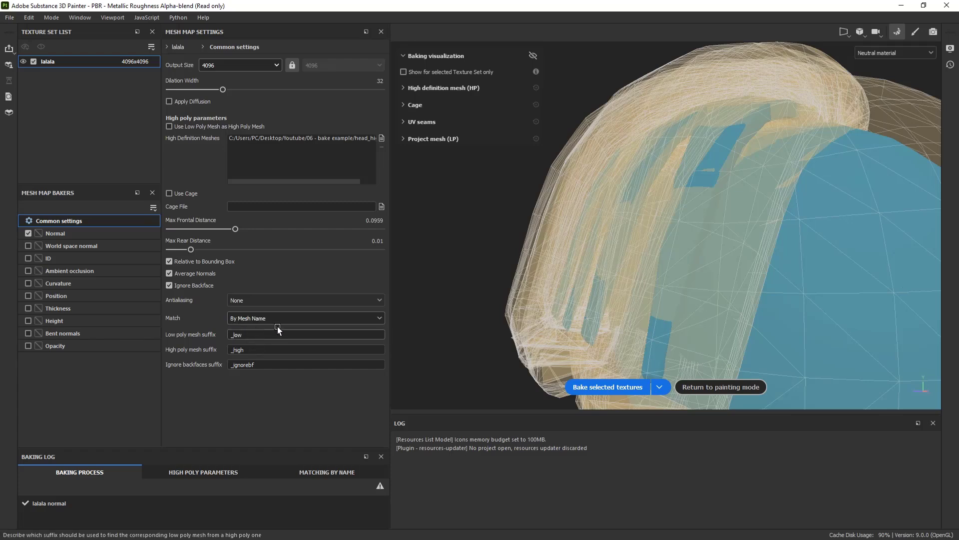
pyautogui.click(253, 336)
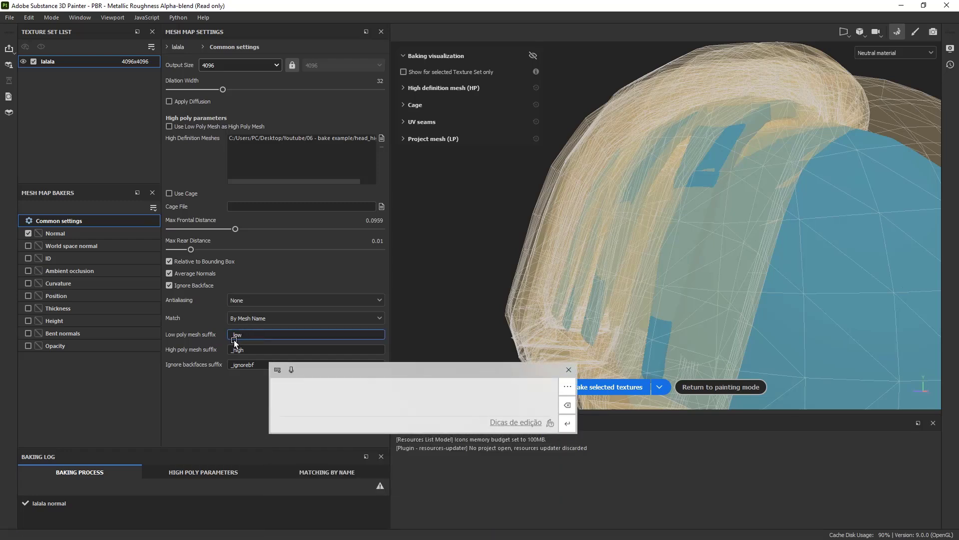
pyautogui.click(237, 349)
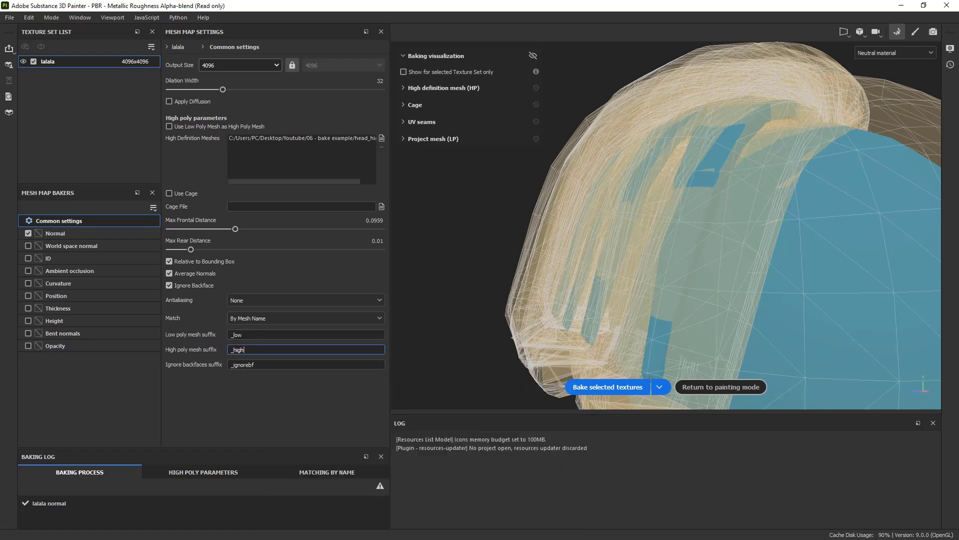
# Switch to Maya and rename the sphere mesh to sphere_H and the hair mesh to hair_H
pyautogui.press('Return')
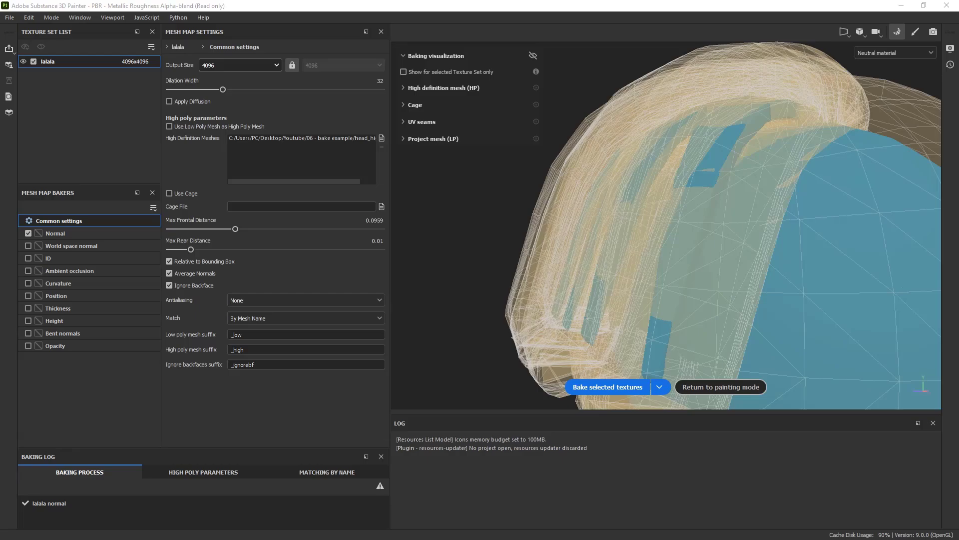
pyautogui.hotkey('alt', 'Tab')
pyautogui.click(214, 236)
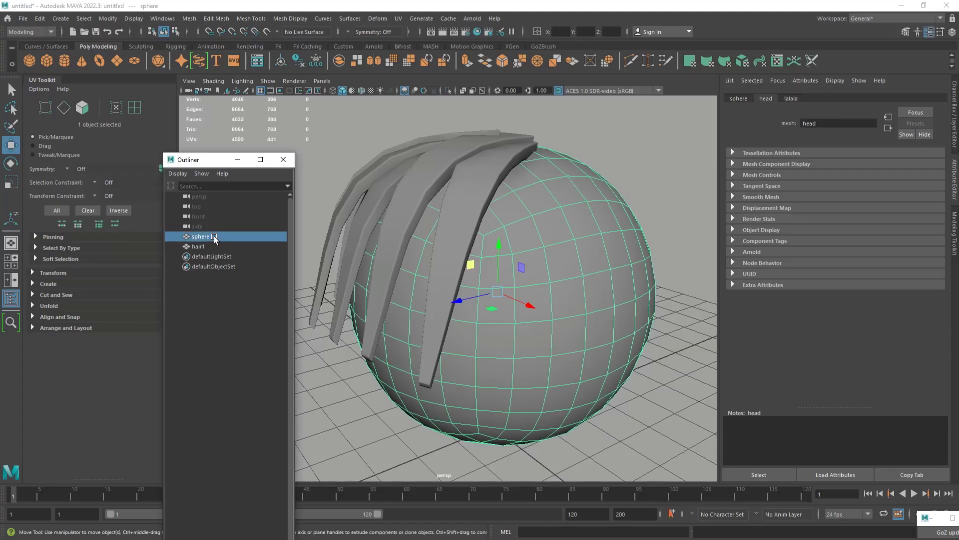
pyautogui.doubleClick(216, 236)
pyautogui.write('s')
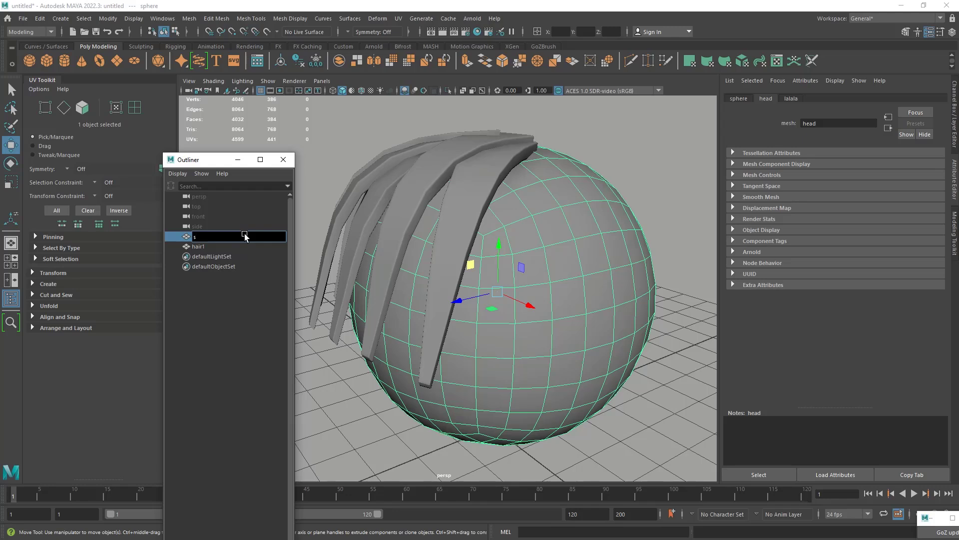
pyautogui.write('phere')
pyautogui.press('Return')
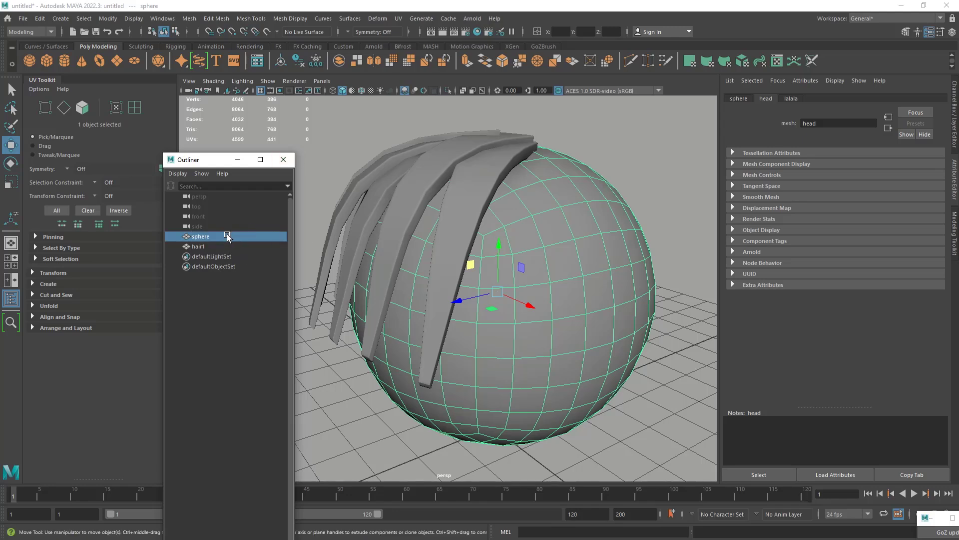
pyautogui.doubleClick(232, 237)
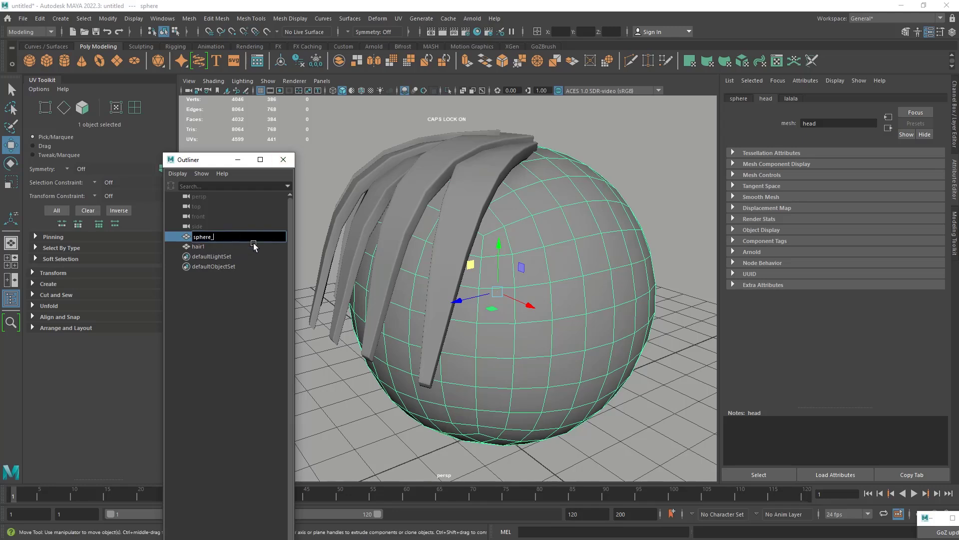
pyautogui.write('_H')
pyautogui.press('Return')
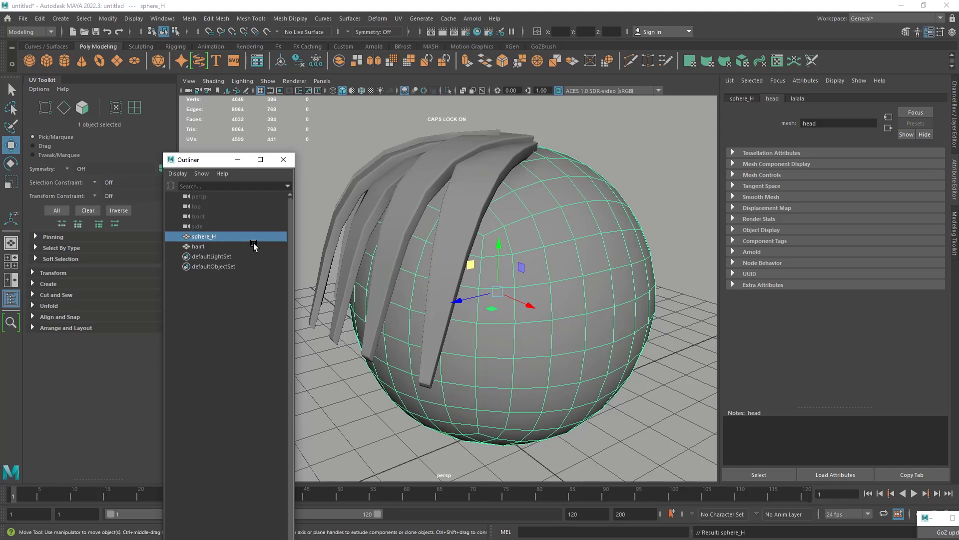
pyautogui.doubleClick(220, 245)
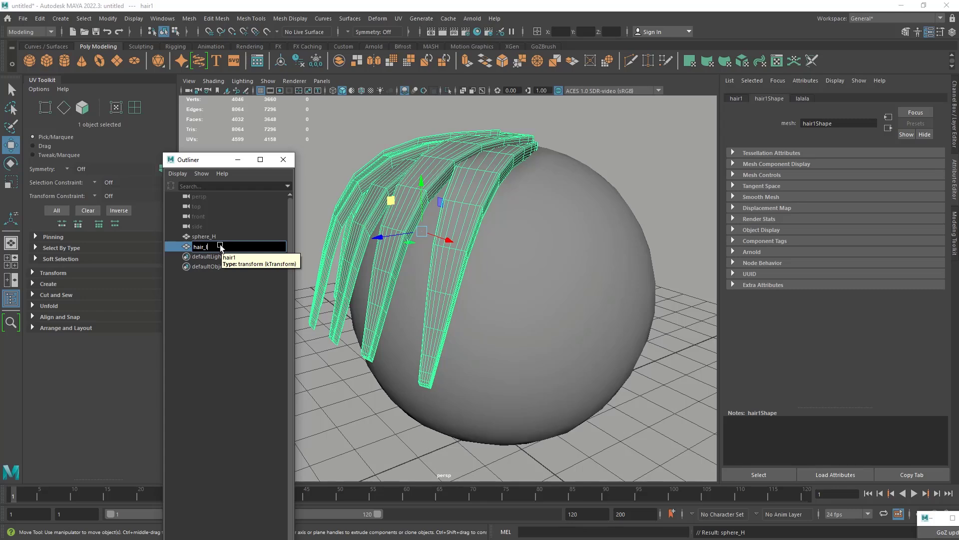
pyautogui.press('Return')
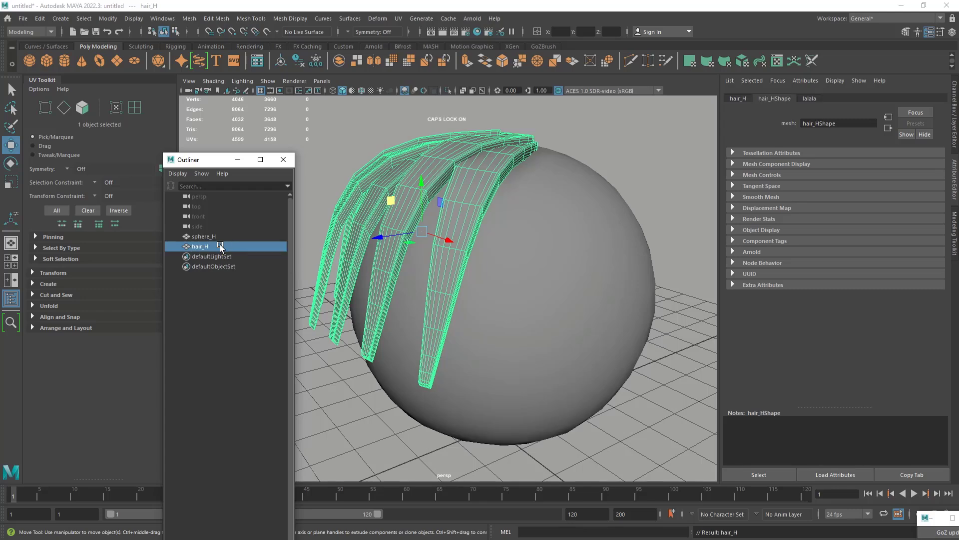
# Export the selected sphere_H and hair_H meshes as FBX, replacing the existing head_high.fbx
pyautogui.keyDown('shift'); pyautogui.click(505, 202); pyautogui.keyUp('shift')
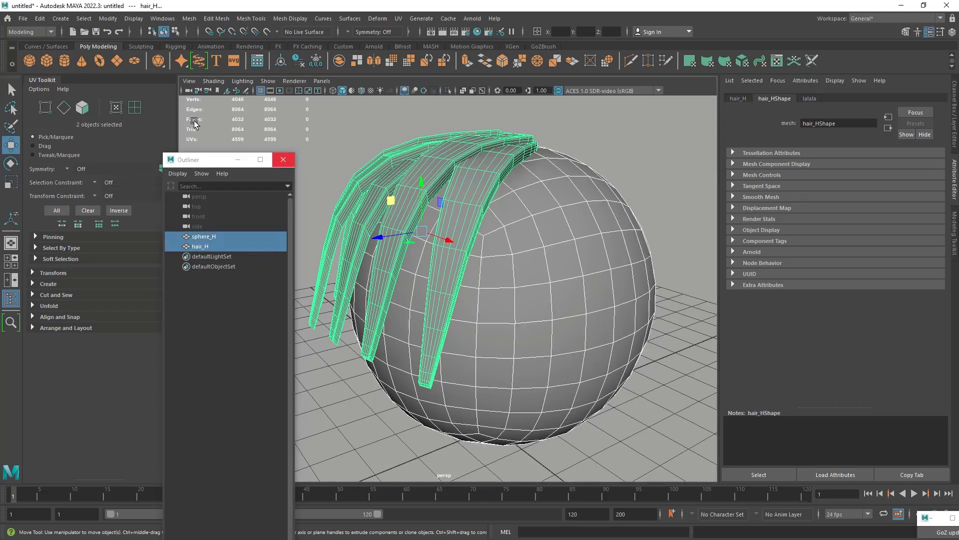
pyautogui.click(23, 18)
pyautogui.click(55, 152)
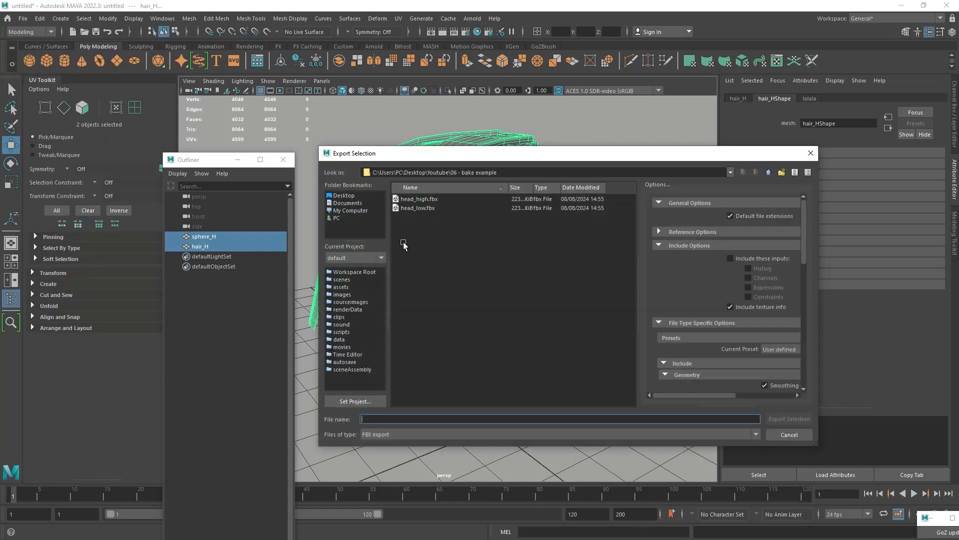
pyautogui.doubleClick(434, 200)
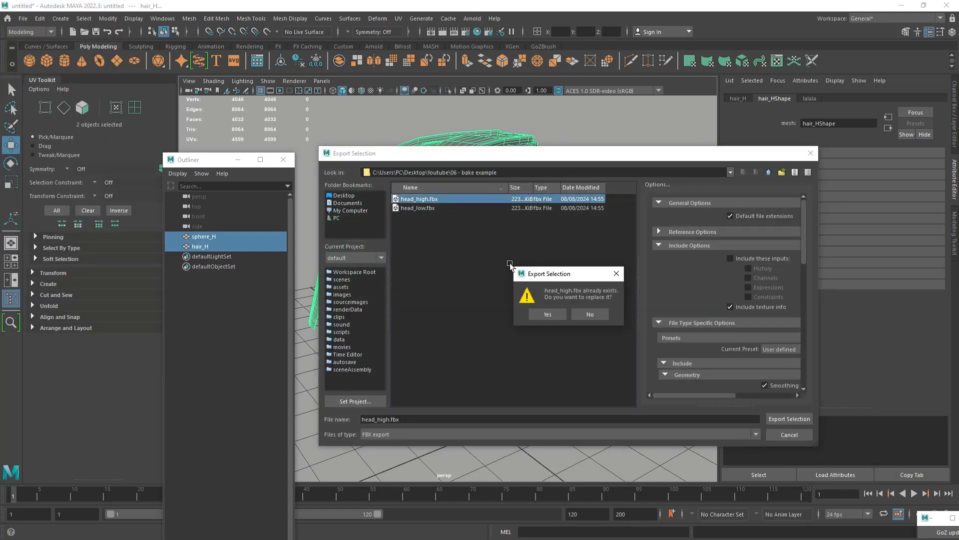
pyautogui.click(546, 314)
pyautogui.click(816, 380)
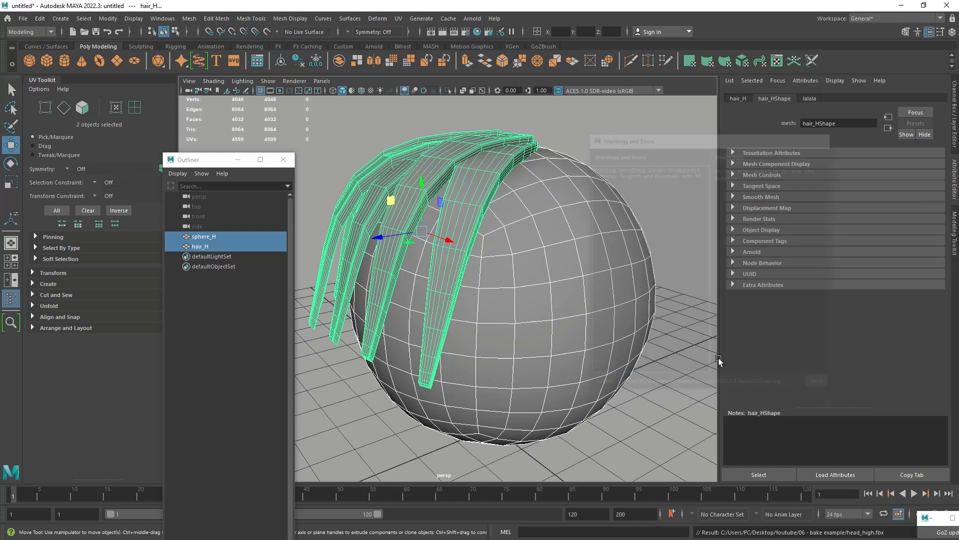
# Rename the sphere mesh to sphere_L and the hair mesh to hair_L
pyautogui.click(209, 238)
pyautogui.doubleClick(218, 239)
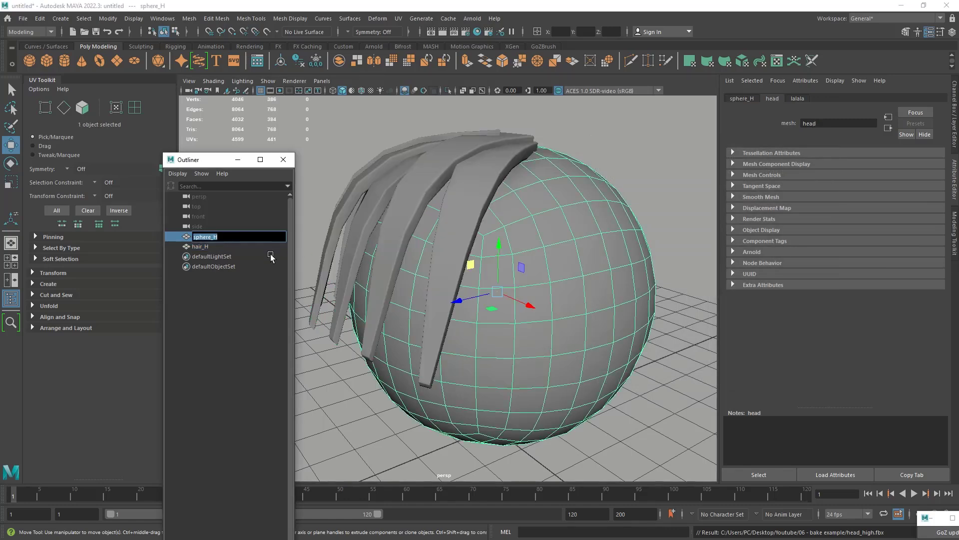
pyautogui.write('L')
pyautogui.press('Return')
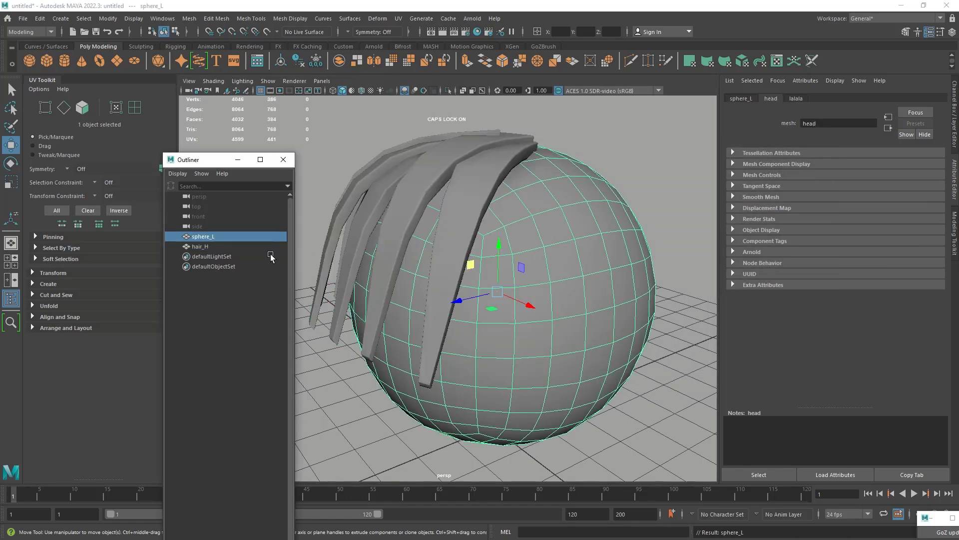
pyautogui.doubleClick(206, 246)
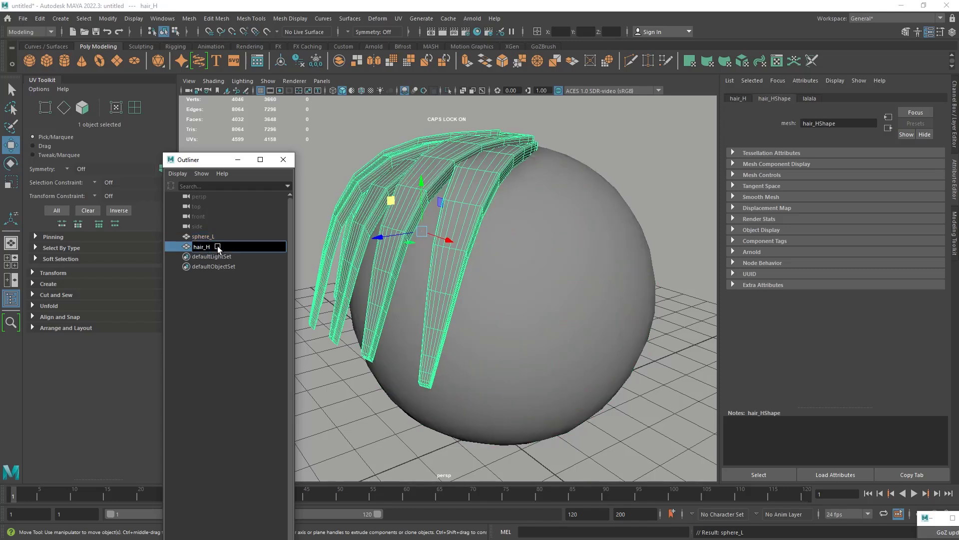
pyautogui.press('BackSpace')
pyautogui.write('L')
pyautogui.press('Return')
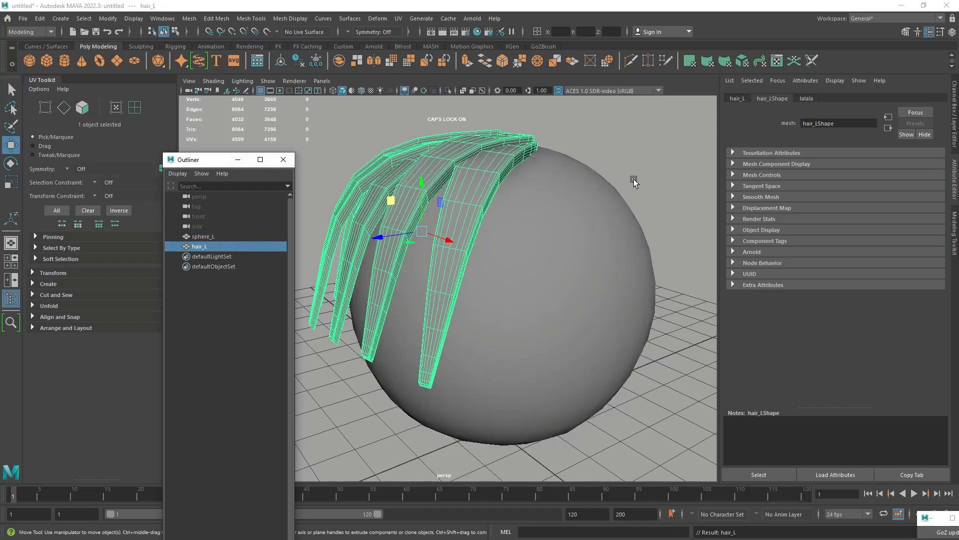
# Export the selected sphere_L and hair_L meshes as FBX, replacing the existing head_low.fbx
pyautogui.keyDown('ctrl'); pyautogui.click(200, 237); pyautogui.keyUp('ctrl')
pyautogui.click(23, 18)
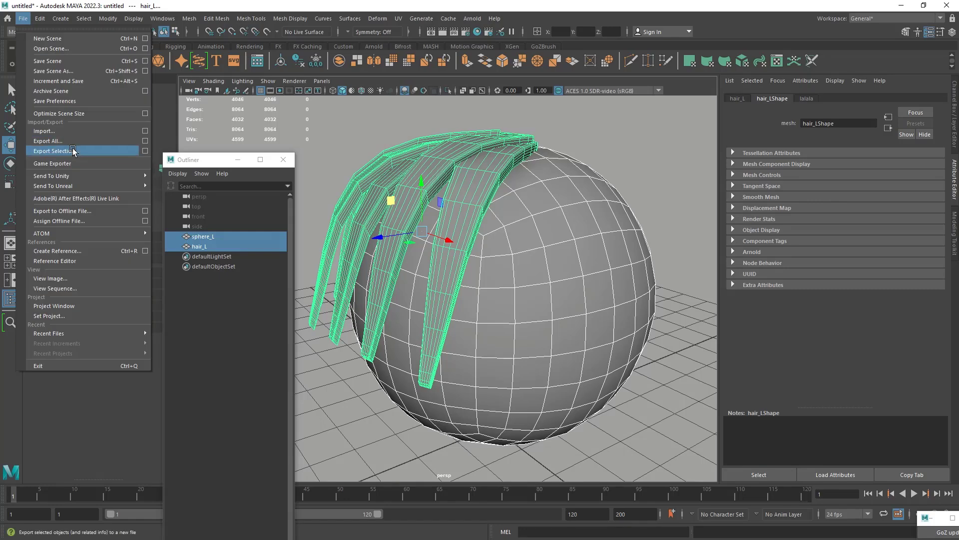
pyautogui.click(45, 151)
pyautogui.doubleClick(417, 208)
pyautogui.click(547, 314)
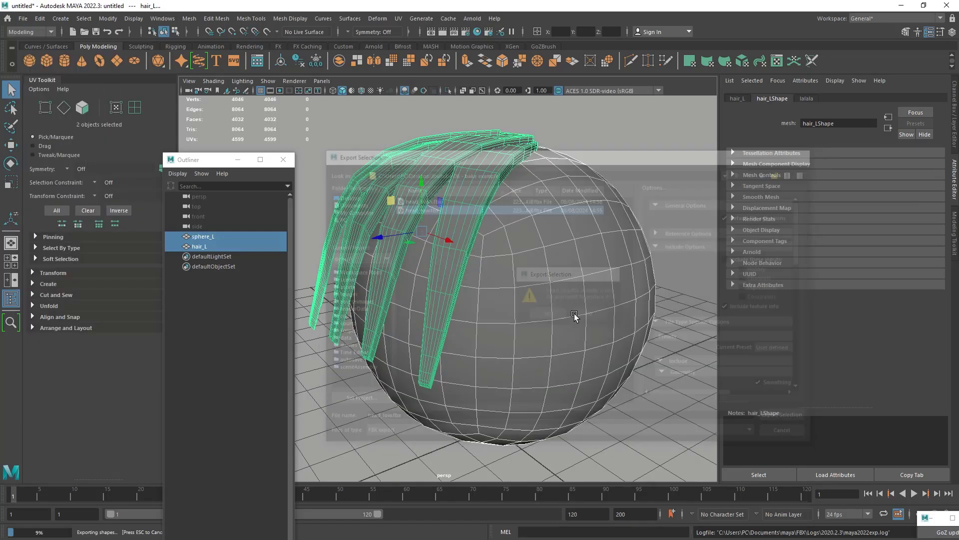
pyautogui.click(820, 387)
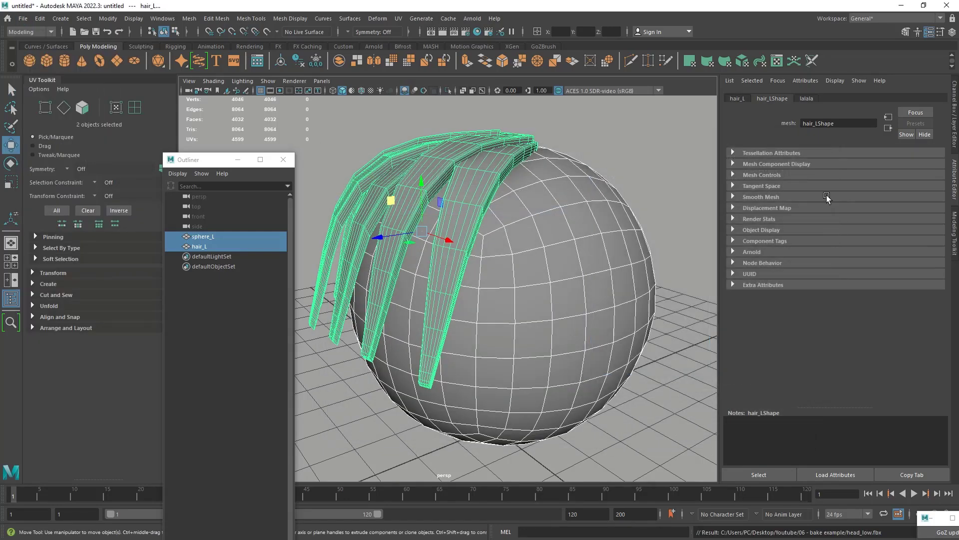
# Switch to Substance Painter and create a new project from head_low.fbx with a document resolution of 4096
pyautogui.click(899, 6)
pyautogui.keyDown('alt'); pyautogui.moveTo(544, 229); pyautogui.dragTo(473, 167); pyautogui.keyUp('alt')
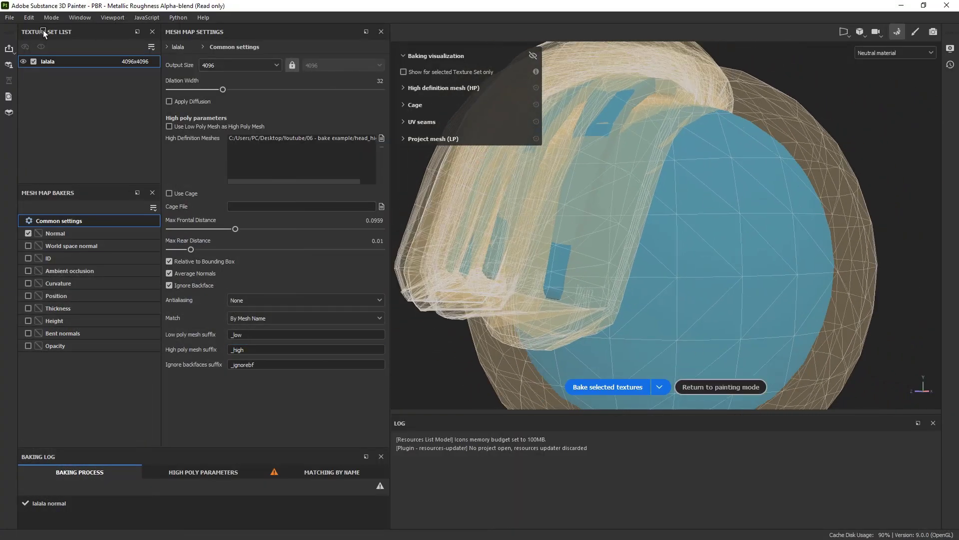
pyautogui.click(10, 17)
pyautogui.click(16, 29)
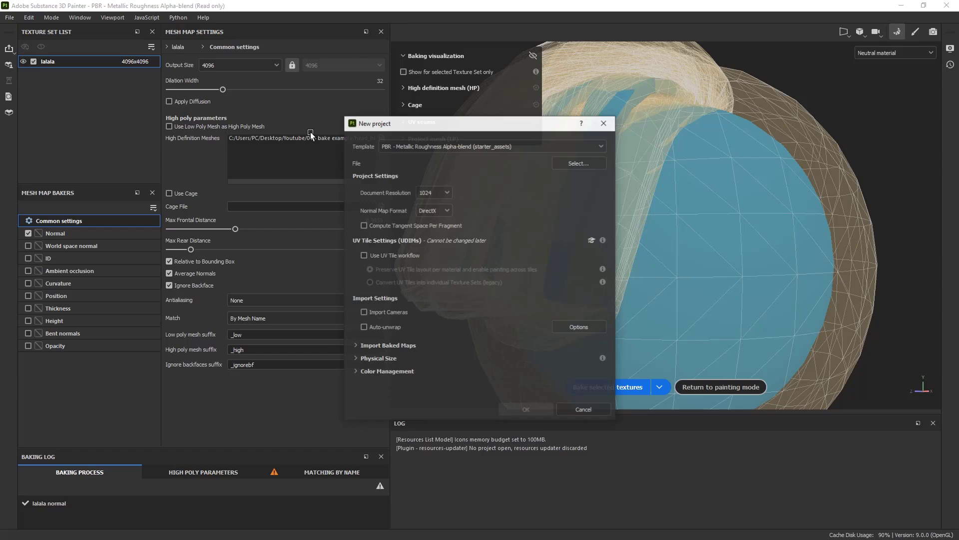
pyautogui.click(566, 164)
pyautogui.doubleClick(463, 196)
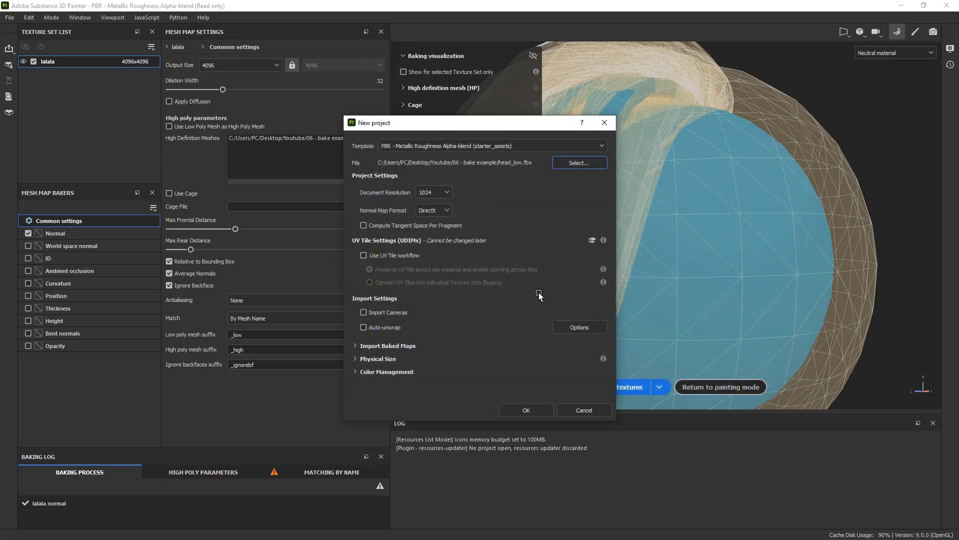
pyautogui.click(435, 255)
pyautogui.click(527, 409)
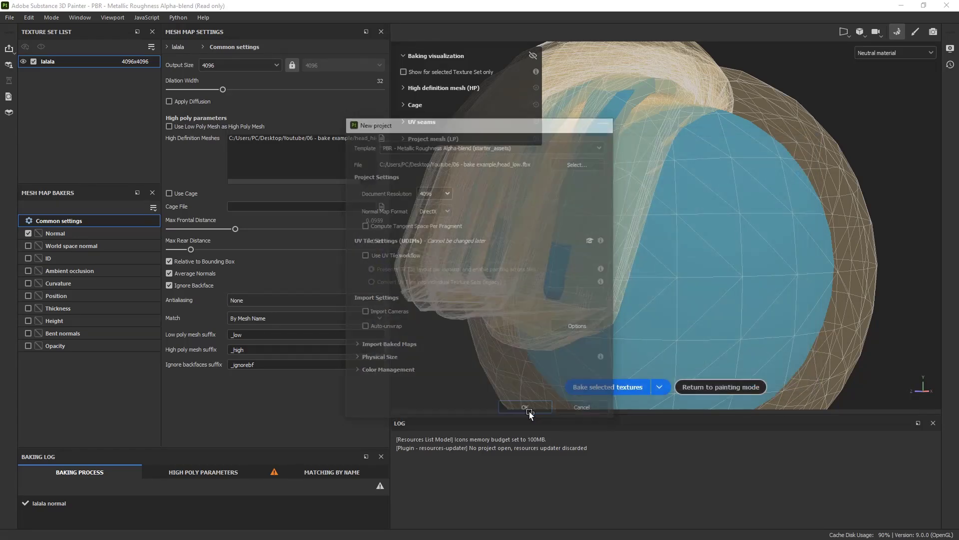
pyautogui.click(459, 289)
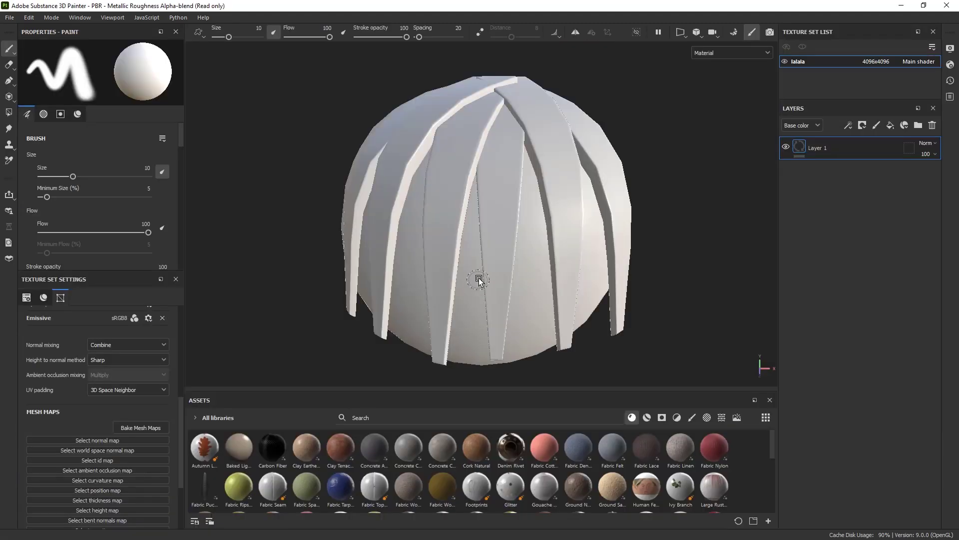
# Open mesh map baking, set the output size to 4096 and load head_high as the high definition mesh
pyautogui.click(11, 18)
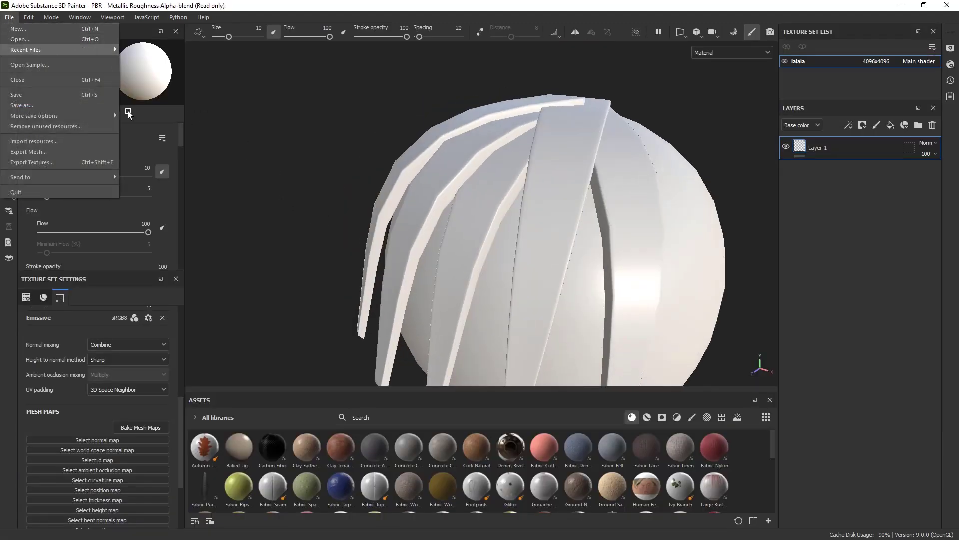
pyautogui.click(124, 425)
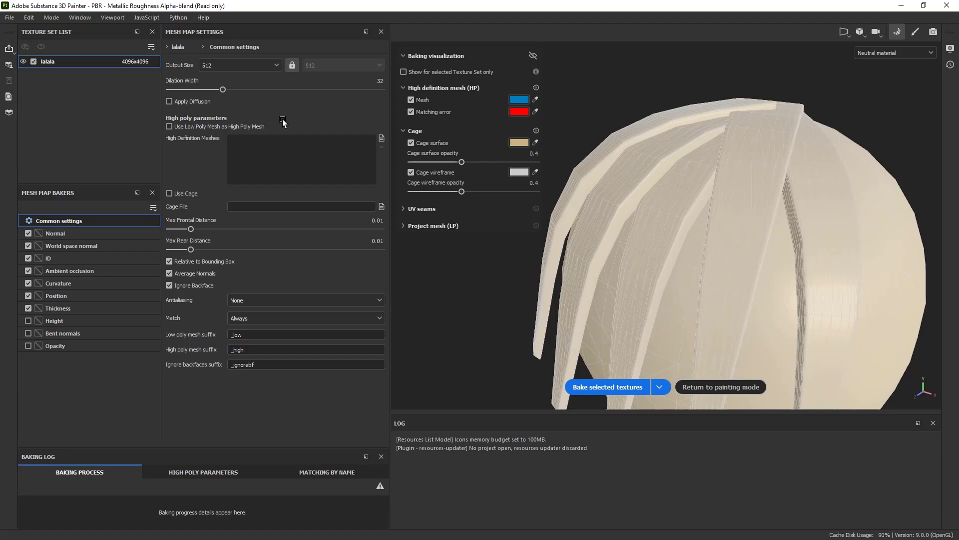
pyautogui.click(255, 66)
pyautogui.click(212, 150)
pyautogui.click(381, 138)
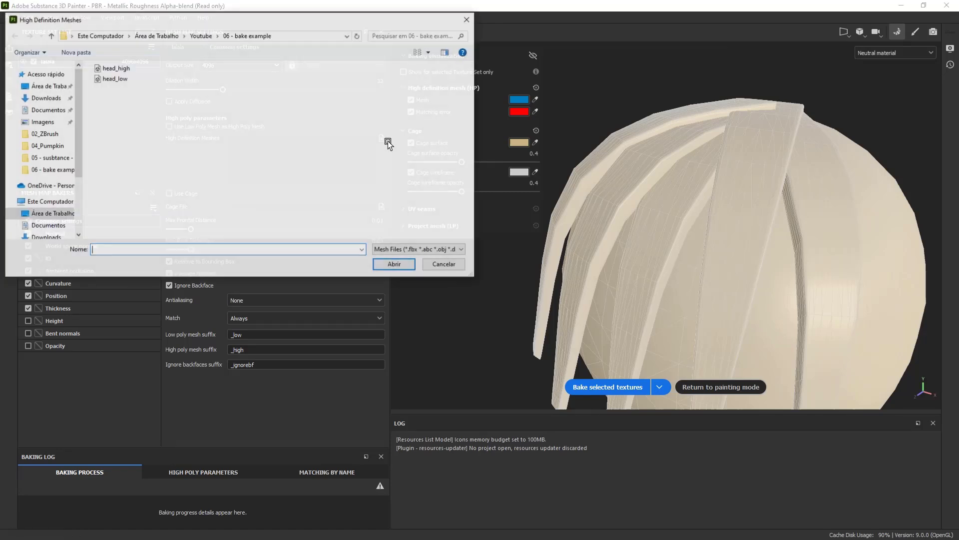
pyautogui.doubleClick(118, 68)
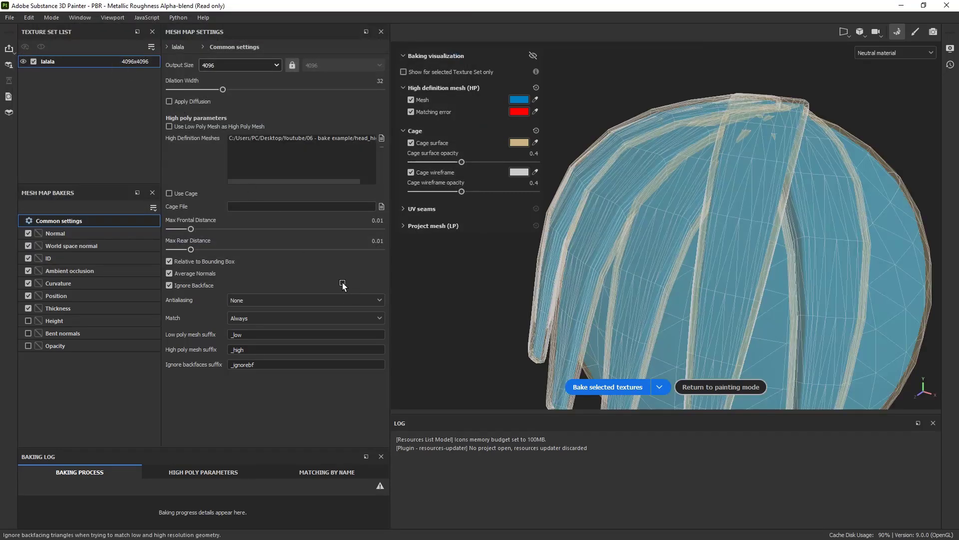
# Raise the Max Frontal Distance to 0.0433 and enable only the Normal baker
pyautogui.keyDown('alt'); pyautogui.moveTo(434, 270); pyautogui.dragTo(440, 249); pyautogui.keyUp('alt')
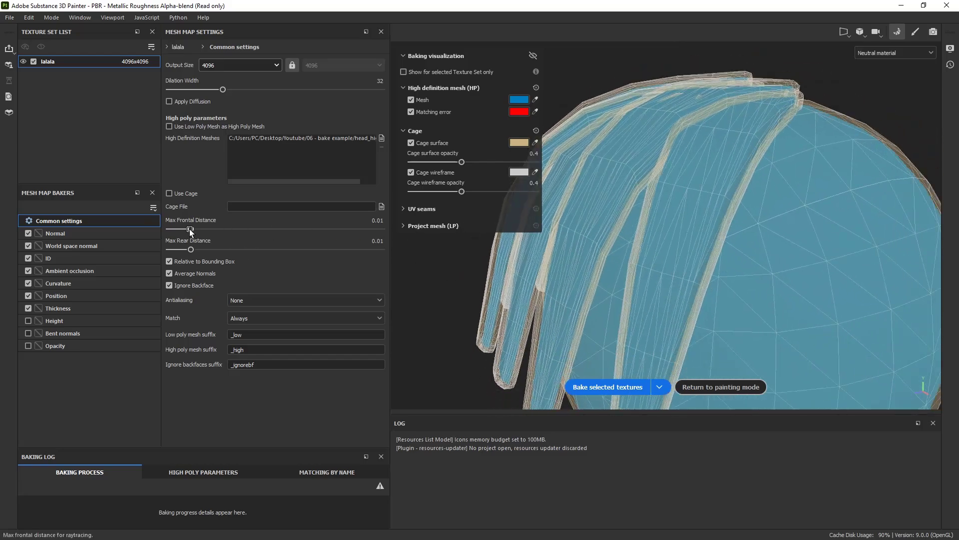
pyautogui.moveTo(190, 230); pyautogui.dragTo(214, 229)
pyautogui.keyDown('alt'); pyautogui.moveTo(500, 245); pyautogui.dragTo(535, 272); pyautogui.keyUp('alt')
pyautogui.keyDown('alt'); pyautogui.click(59, 234); pyautogui.keyUp('alt')
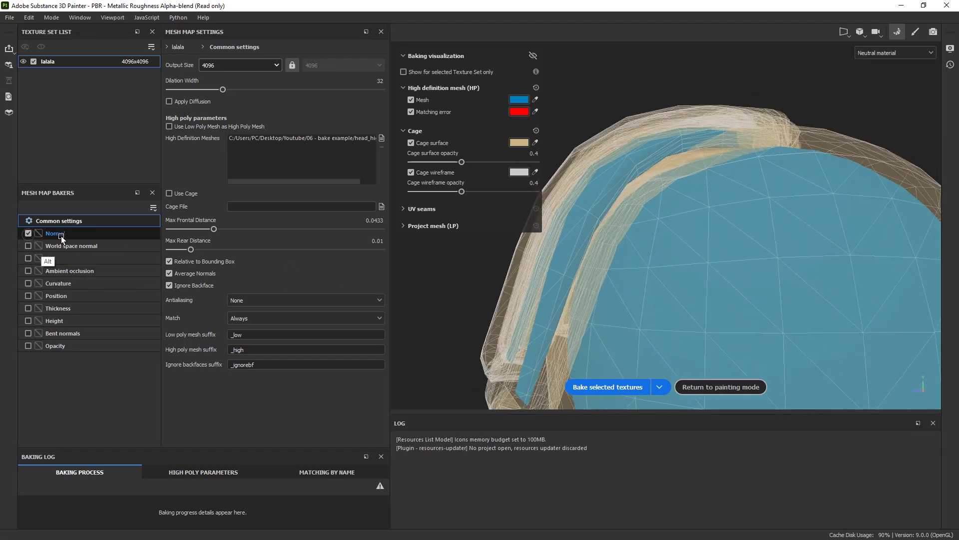
# Bake the normal map with the 0.0433 cage distance and inspect the hair and sphere in painting mode
pyautogui.click(600, 387)
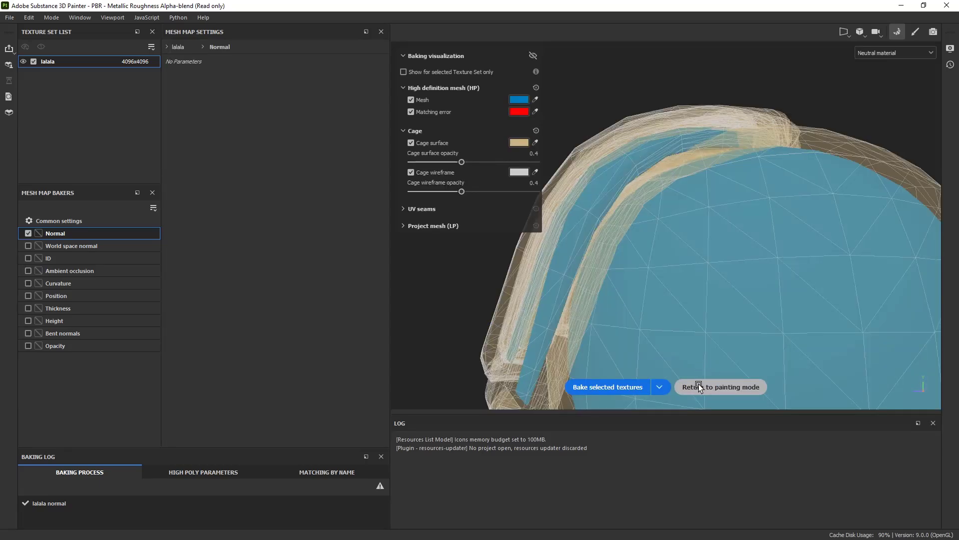
pyautogui.click(699, 387)
pyautogui.moveTo(529, 298)
pyautogui.keyDown('alt'); pyautogui.mouseDown()
pyautogui.moveTo(575, 298)
pyautogui.moveTo(545, 290)
pyautogui.moveTo(547, 268)
pyautogui.moveTo(592, 265)
pyautogui.mouseUp(); pyautogui.keyUp('alt')
# Return to the common bake settings, raise the Max Frontal Distance to 0.0791 and check the cage around the hair
pyautogui.click(140, 428)
pyautogui.click(74, 221)
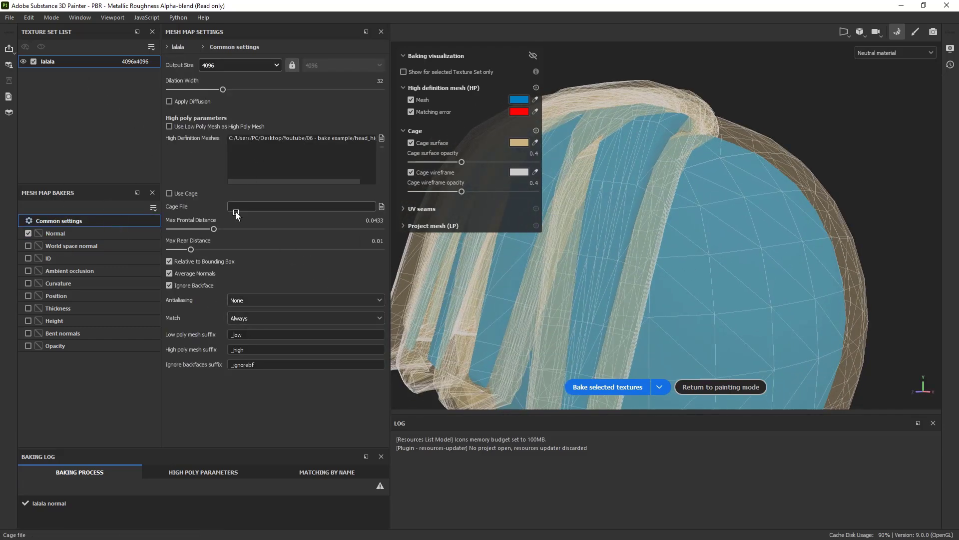
pyautogui.moveTo(214, 228); pyautogui.dragTo(229, 228)
pyautogui.keyDown('alt'); pyautogui.moveTo(580, 245); pyautogui.dragTo(605, 387); pyautogui.keyUp('alt')
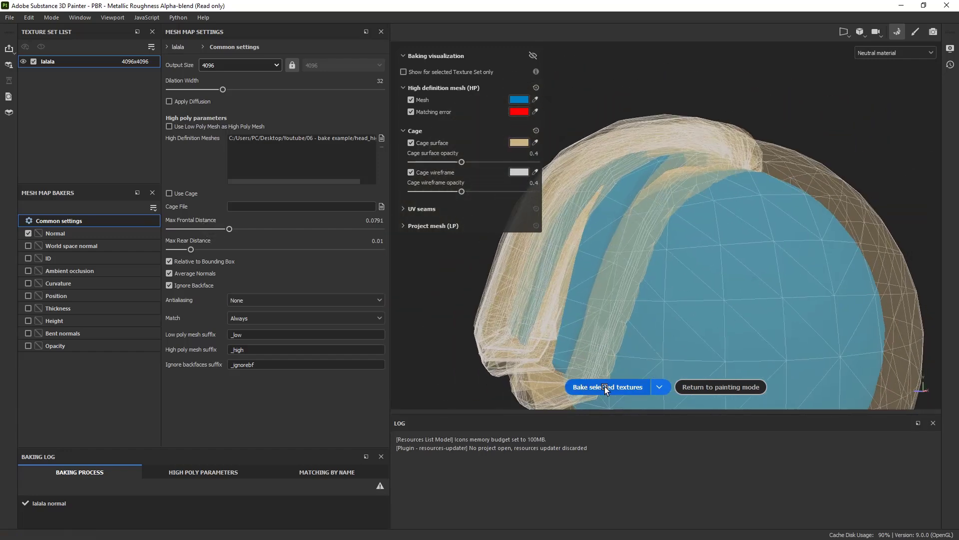
# Rebake the normal map with the 0.0791 cage distance and inspect the hair and sphere in painting mode
pyautogui.click(604, 386)
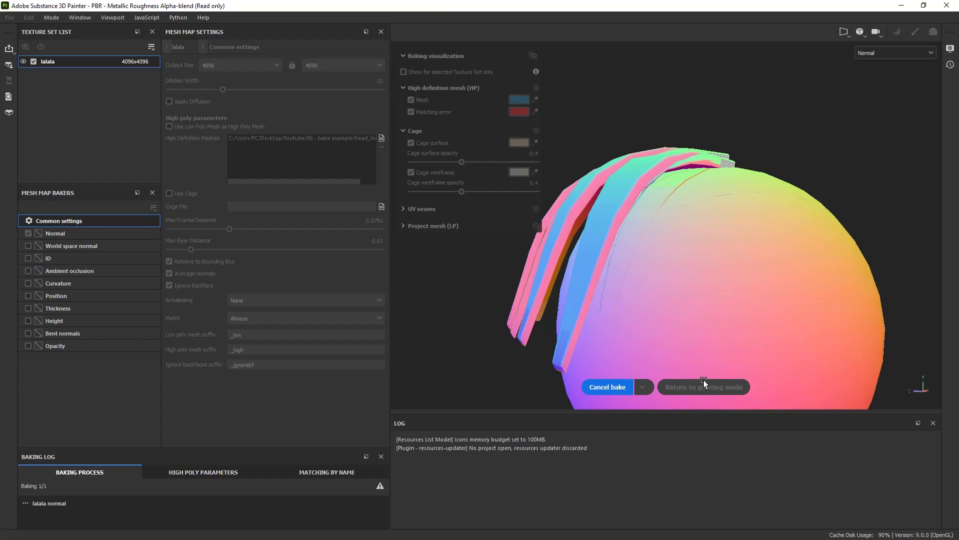
pyautogui.click(724, 388)
pyautogui.keyDown('alt'); pyautogui.moveTo(589, 322); pyautogui.dragTo(348, 271); pyautogui.keyUp('alt')
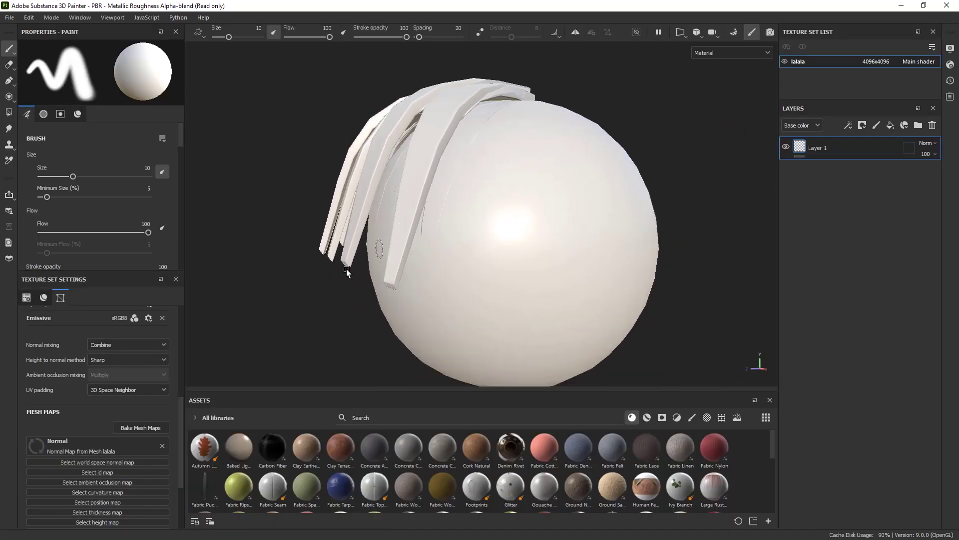
# Reopen the mesh map bake settings, set Match to By Mesh Name and check the sphere and hair names in Maya's Outliner
pyautogui.click(130, 427)
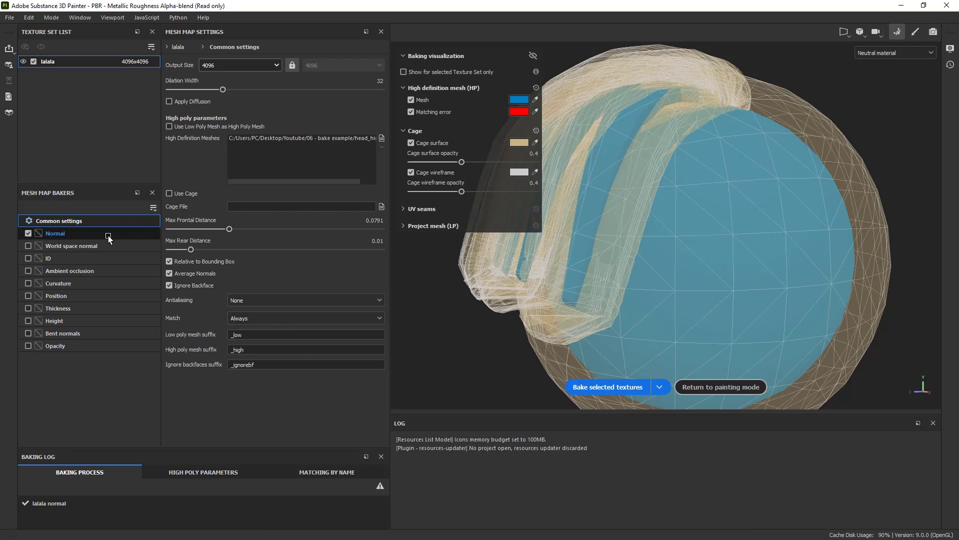
pyautogui.click(264, 300)
pyautogui.click(260, 314)
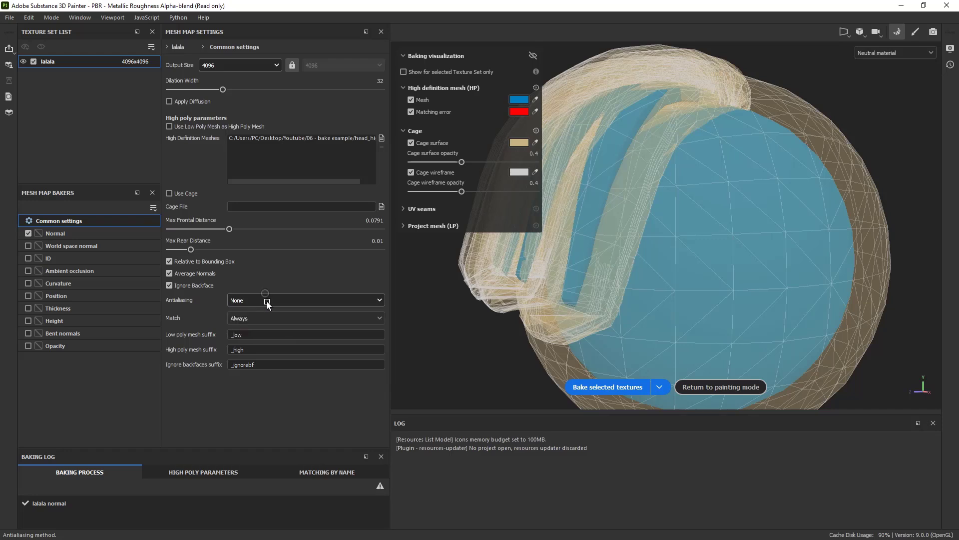
pyautogui.click(267, 318)
pyautogui.click(267, 342)
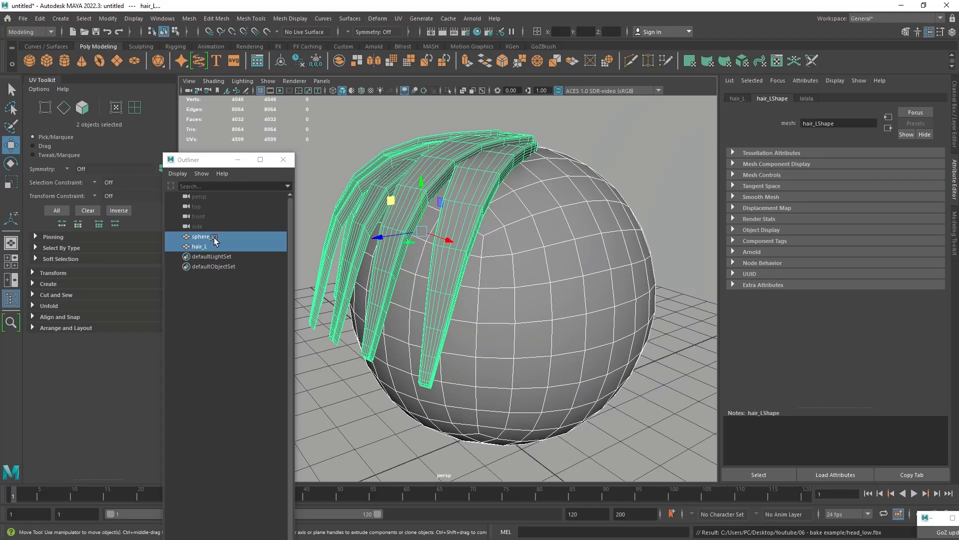
pyautogui.click(901, 5)
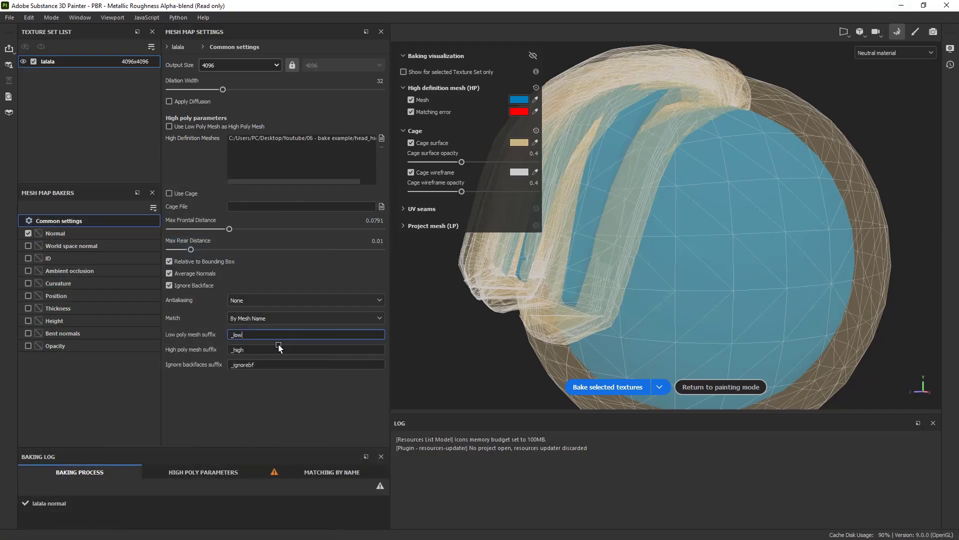
# Set the low poly mesh suffix to _L and the high poly mesh suffix to _H
pyautogui.press('BackSpace')
pyautogui.press('BackSpace')
pyautogui.press('BackSpace')
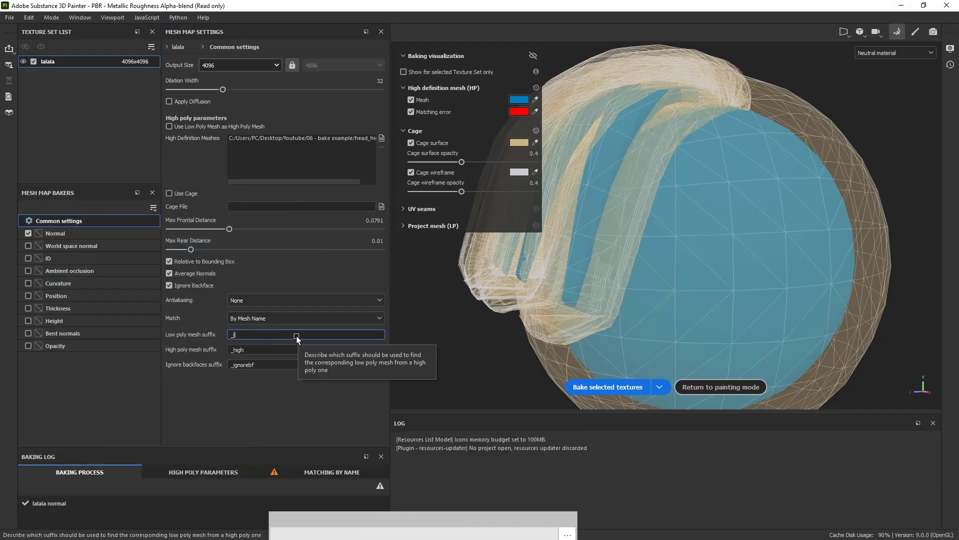
pyautogui.click(240, 353)
pyautogui.doubleClick(236, 349)
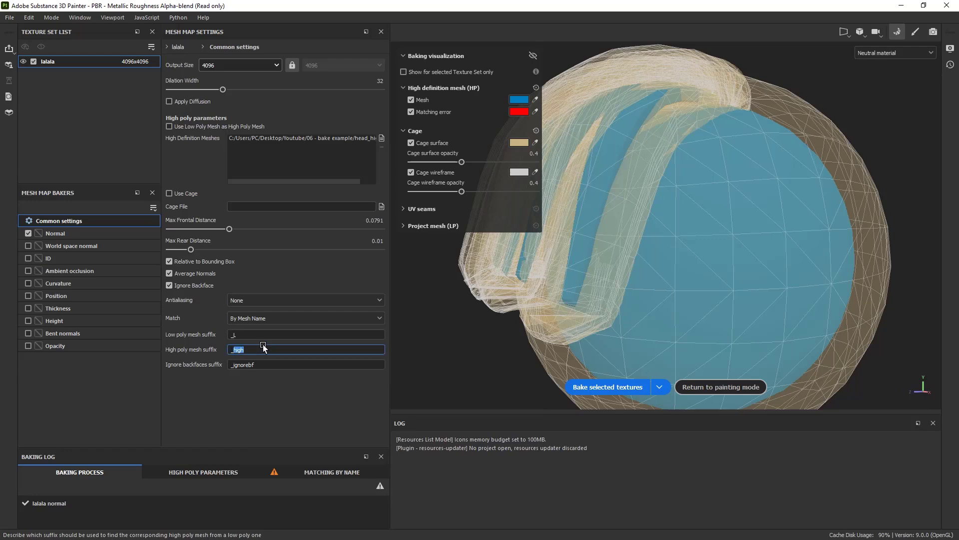
pyautogui.write('H')
pyautogui.press('Return')
# Bake the normal map with By Mesh Name matching and inspect the hair and sphere in painting mode
pyautogui.keyDown('alt'); pyautogui.moveTo(655, 367); pyautogui.dragTo(586, 168); pyautogui.keyUp('alt')
pyautogui.keyDown('alt'); pyautogui.moveTo(641, 119); pyautogui.dragTo(614, 128); pyautogui.keyUp('alt')
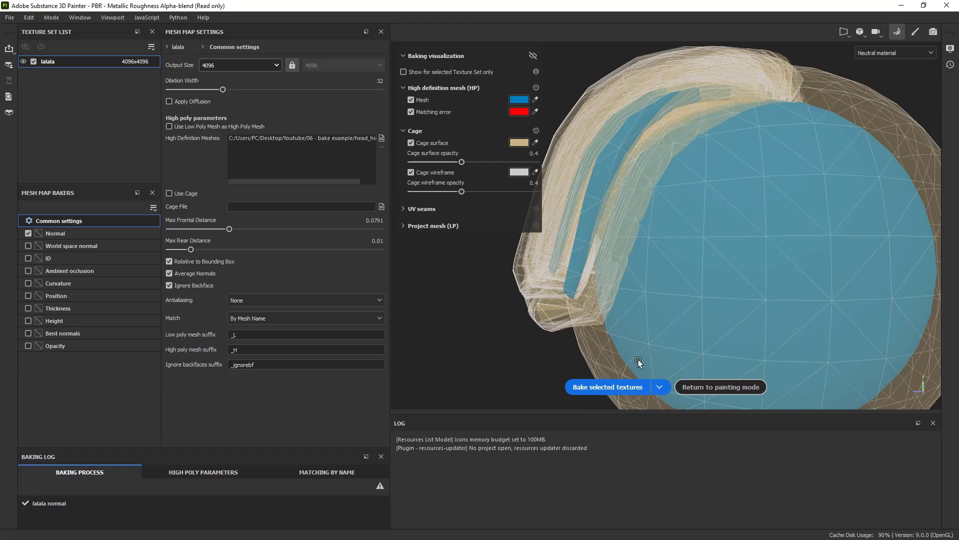
pyautogui.click(616, 387)
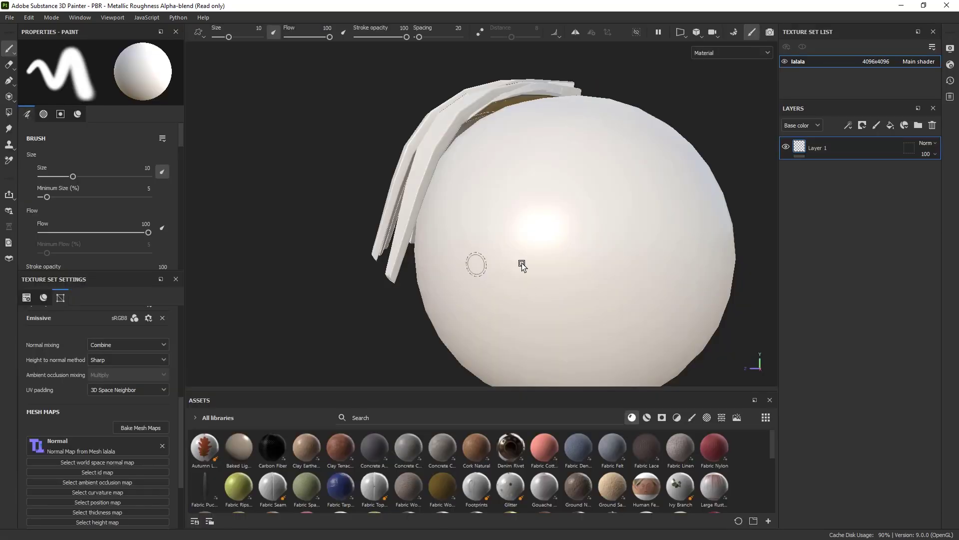
pyautogui.moveTo(518, 266)
pyautogui.keyDown('alt'); pyautogui.mouseDown()
pyautogui.moveTo(565, 229)
pyautogui.moveTo(568, 281)
pyautogui.moveTo(457, 233)
pyautogui.moveTo(471, 247)
pyautogui.mouseUp(); pyautogui.keyUp('alt')
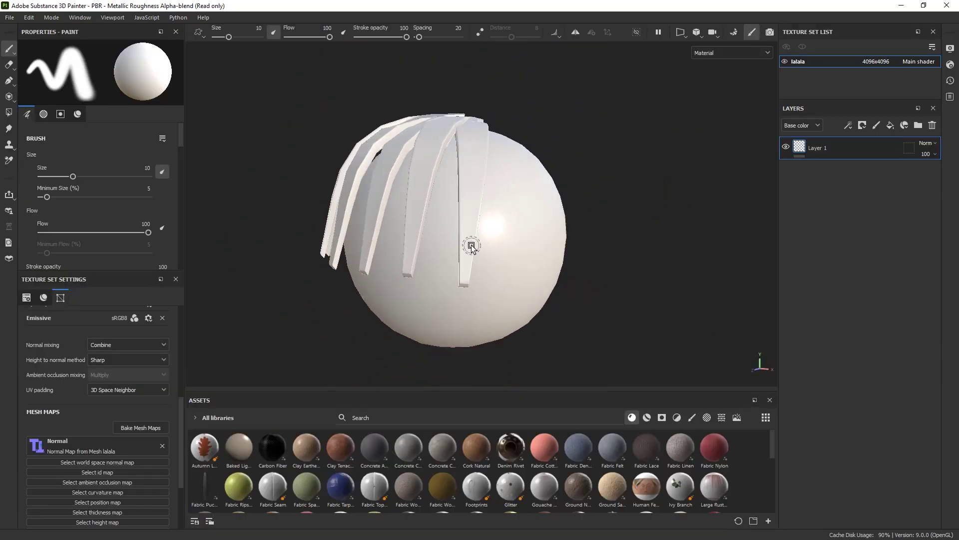
pyautogui.moveTo(490, 186)
pyautogui.keyDown('alt'); pyautogui.mouseDown()
pyautogui.moveTo(488, 203)
pyautogui.moveTo(419, 255)
pyautogui.moveTo(439, 300)
pyautogui.moveTo(471, 227)
pyautogui.moveTo(429, 229)
pyautogui.moveTo(353, 189)
pyautogui.moveTo(355, 197)
pyautogui.moveTo(438, 195)
pyautogui.moveTo(479, 218)
pyautogui.moveTo(365, 247)
pyautogui.mouseUp(); pyautogui.keyUp('alt')
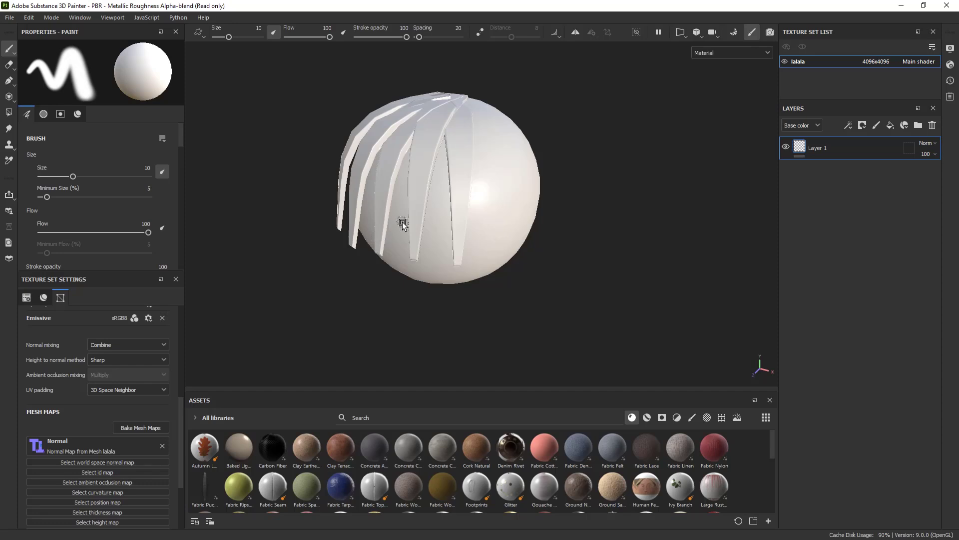
pyautogui.keyDown('alt'); pyautogui.moveTo(483, 252); pyautogui.dragTo(440, 280); pyautogui.keyUp('alt')
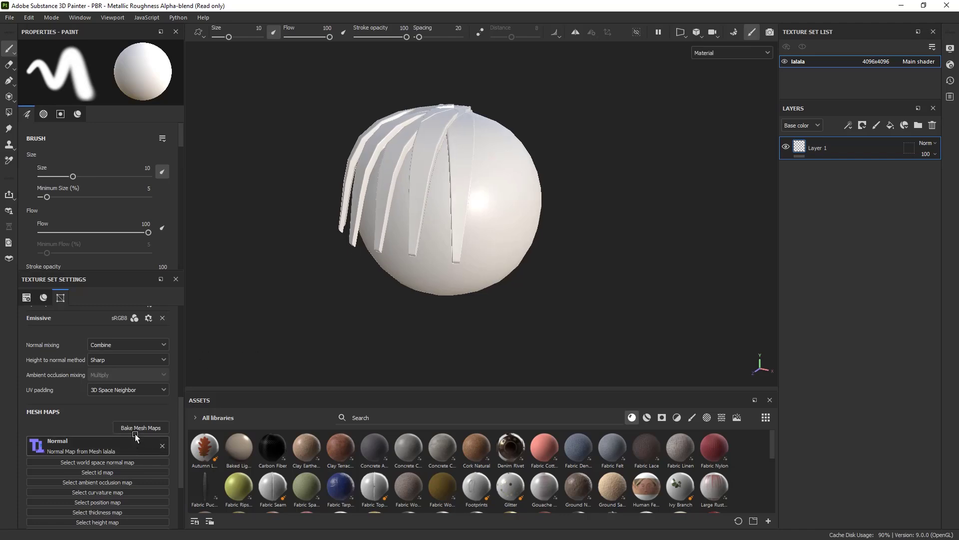
# Review the cage and name-matching bake settings, and return to painting mode to view the hair strands again
pyautogui.click(136, 431)
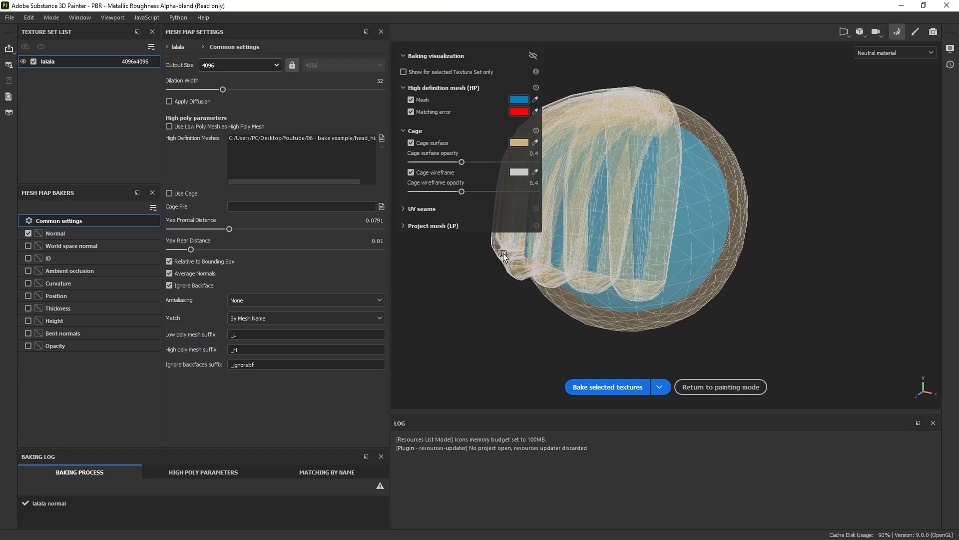
pyautogui.click(720, 387)
pyautogui.moveTo(562, 274)
pyautogui.keyDown('alt'); pyautogui.mouseDown()
pyautogui.moveTo(516, 272)
pyautogui.moveTo(457, 306)
pyautogui.moveTo(602, 229)
pyautogui.moveTo(548, 301)
pyautogui.moveTo(475, 302)
pyautogui.mouseUp(); pyautogui.keyUp('alt')
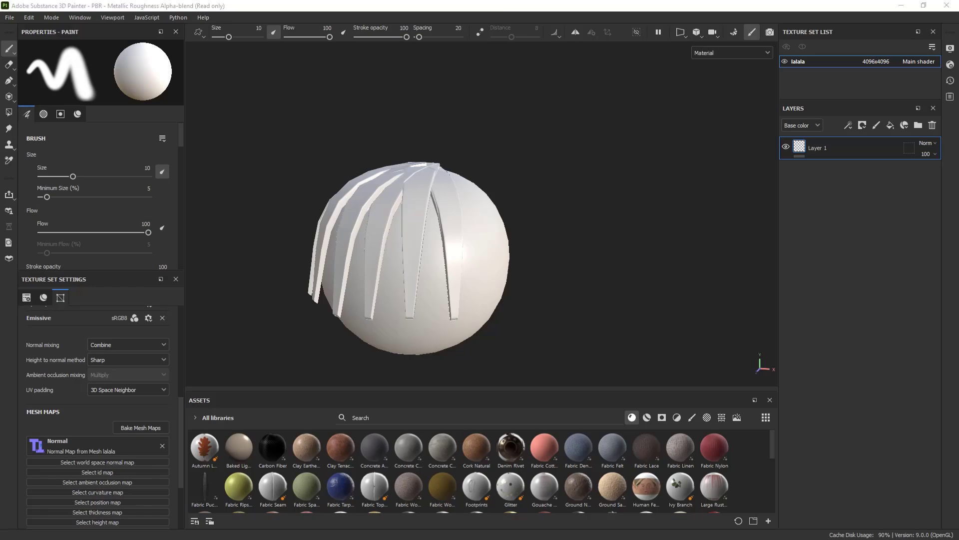
# Switch to the browser, search for "tradutor google", translate "ajudado" into English and return to the baked model in Substance Painter
pyautogui.hotkey('alt', 'Tab')
pyautogui.hotkey('ctrl', 'l')
pyautogui.write('TRAD')
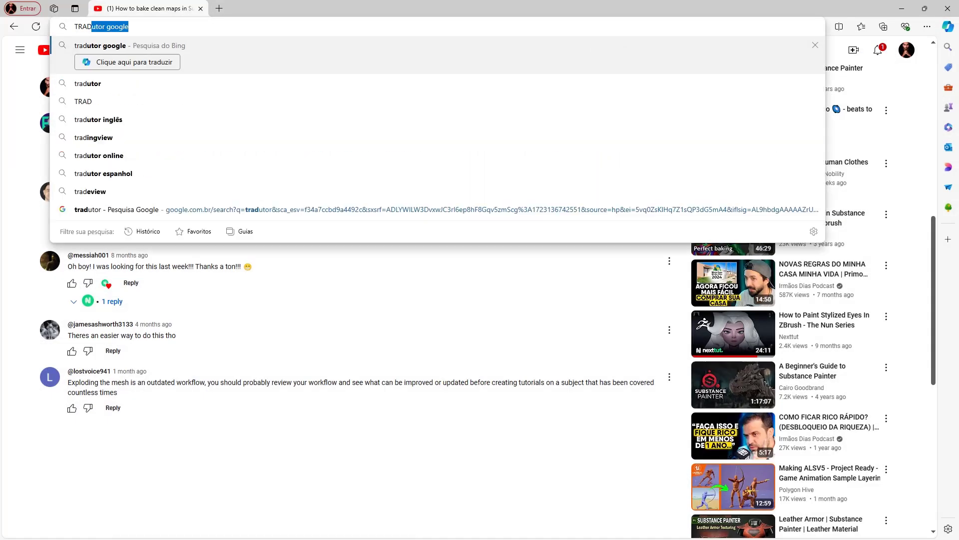
pyautogui.press('Return')
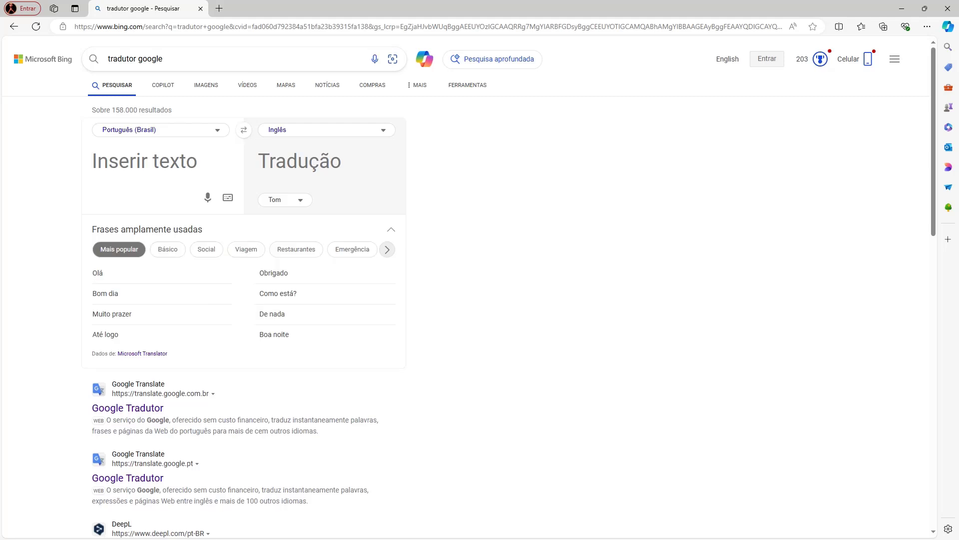
pyautogui.write('ajudado')
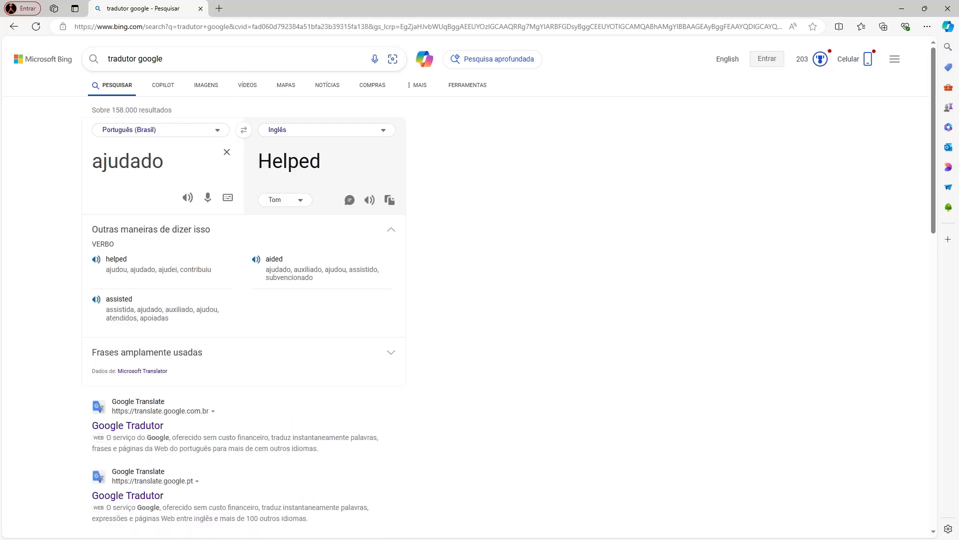
pyautogui.click(200, 9)
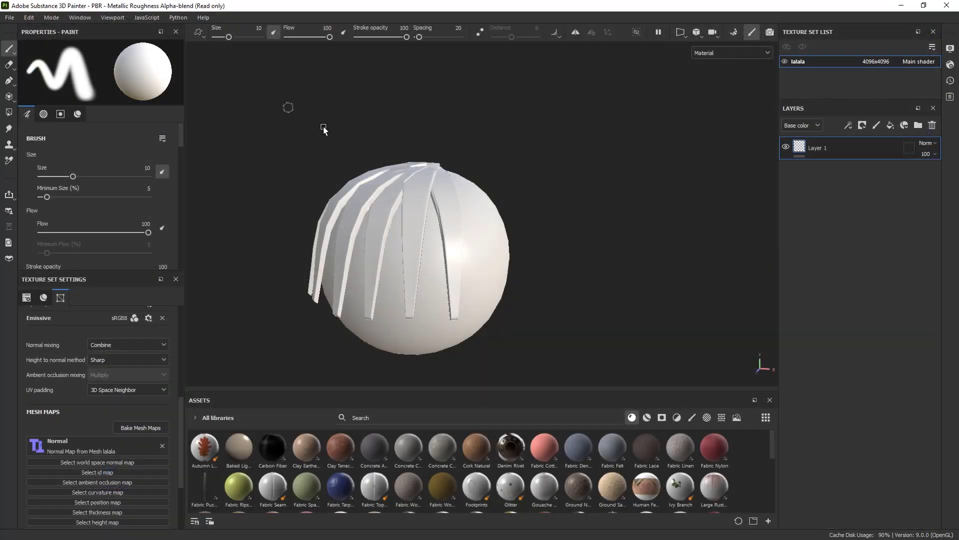
pyautogui.moveTo(385, 221)
pyautogui.keyDown('alt'); pyautogui.mouseDown()
pyautogui.moveTo(247, 337)
pyautogui.moveTo(382, 202)
pyautogui.moveTo(297, 210)
pyautogui.moveTo(325, 212)
pyautogui.moveTo(265, 205)
pyautogui.moveTo(322, 220)
pyautogui.moveTo(199, 235)
pyautogui.moveTo(587, 220)
pyautogui.moveTo(302, 239)
pyautogui.moveTo(368, 215)
pyautogui.mouseUp(); pyautogui.keyUp('alt')
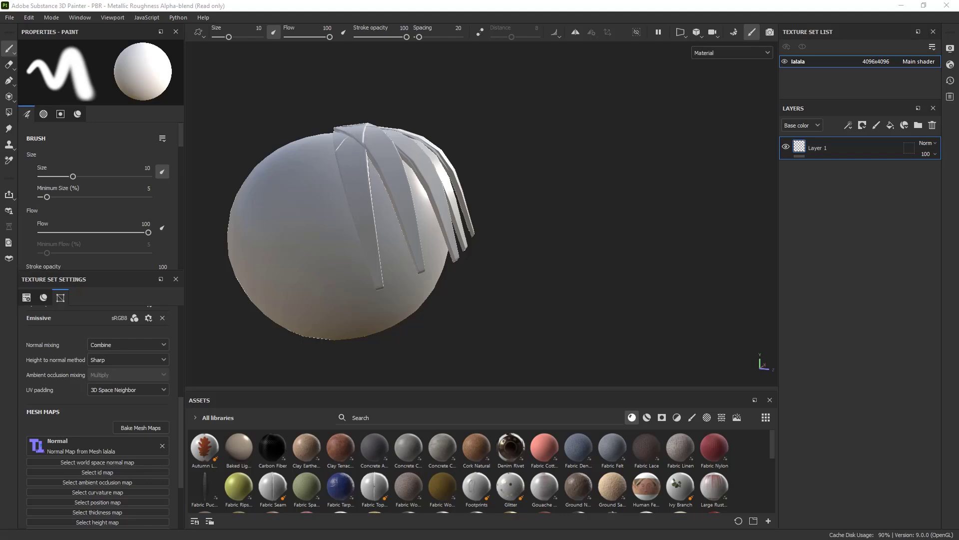
# Switch to the browser and read the comments under the YouTube video "How to bake clean maps in Substance Painter"
pyautogui.hotkey('alt', 'Tab')
pyautogui.doubleClick(400, 85)
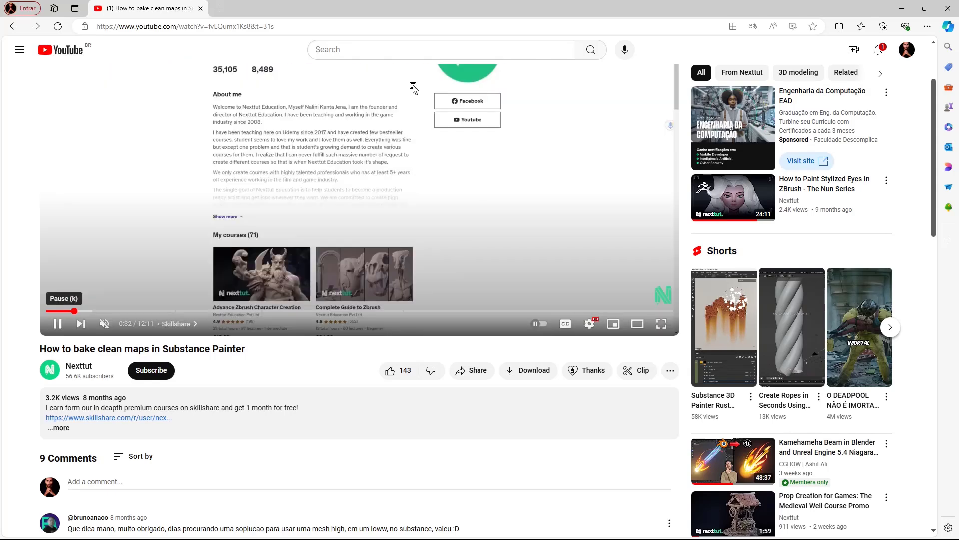
pyautogui.scroll(-5, 412, 86)
pyautogui.scroll(-3, 412, 87)
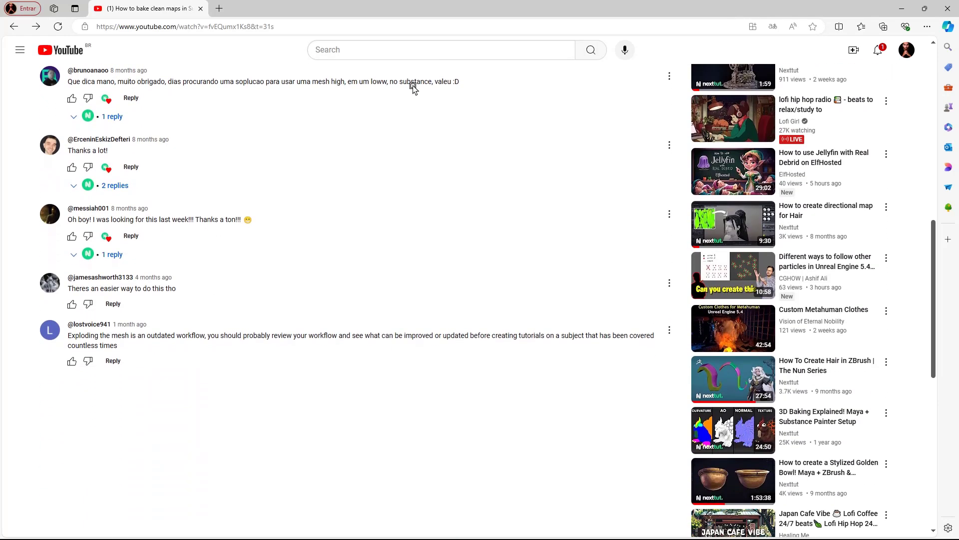
pyautogui.scroll(1, 413, 88)
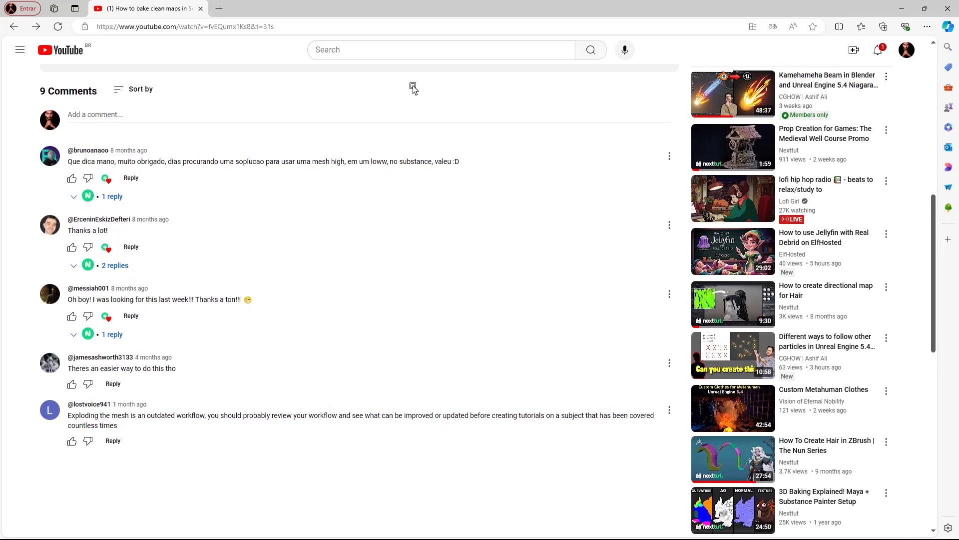
pyautogui.scroll(1, 413, 88)
pyautogui.scroll(1, 413, 87)
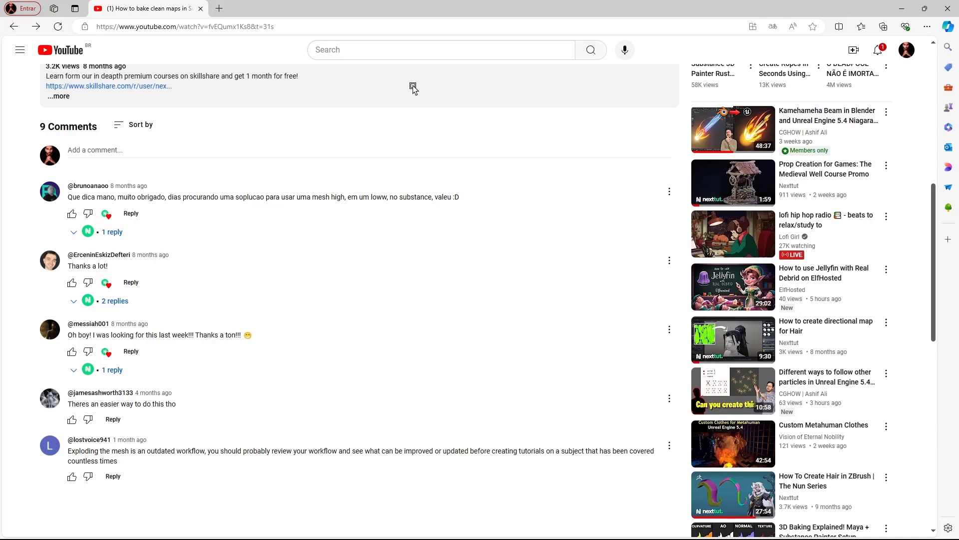
# Turn the browser into a smaller floating window over Substance Painter and review the video's details and comments again
pyautogui.moveTo(298, 9)
pyautogui.mouseDown()
pyautogui.moveTo(430, 86)
pyautogui.moveTo(536, 69)
pyautogui.mouseUp()
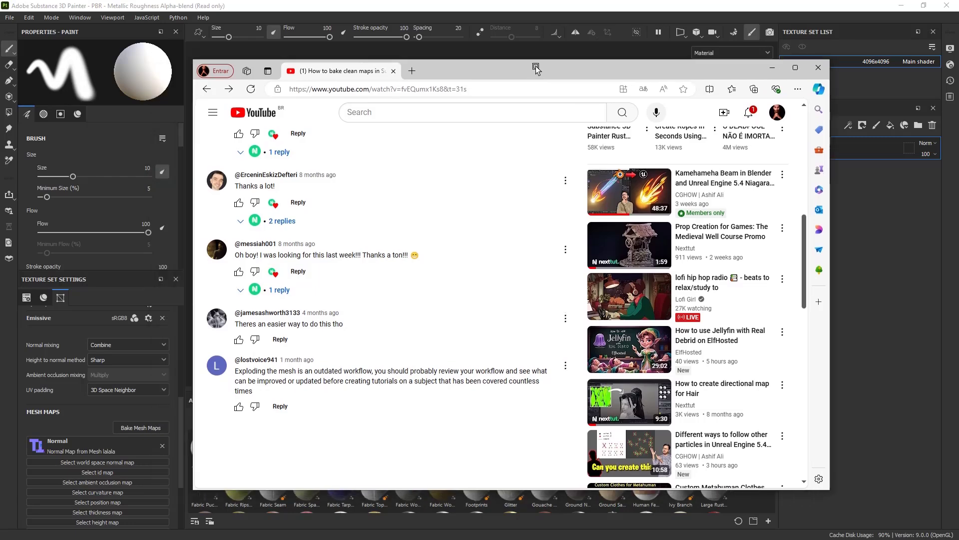
pyautogui.scroll(-2, 501, 245)
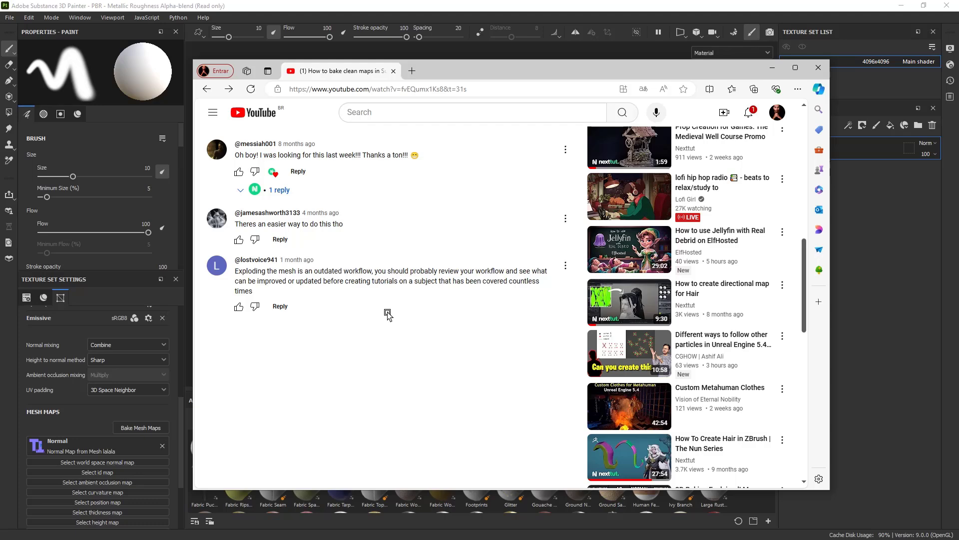
pyautogui.scroll(4, 388, 313)
pyautogui.scroll(4, 406, 313)
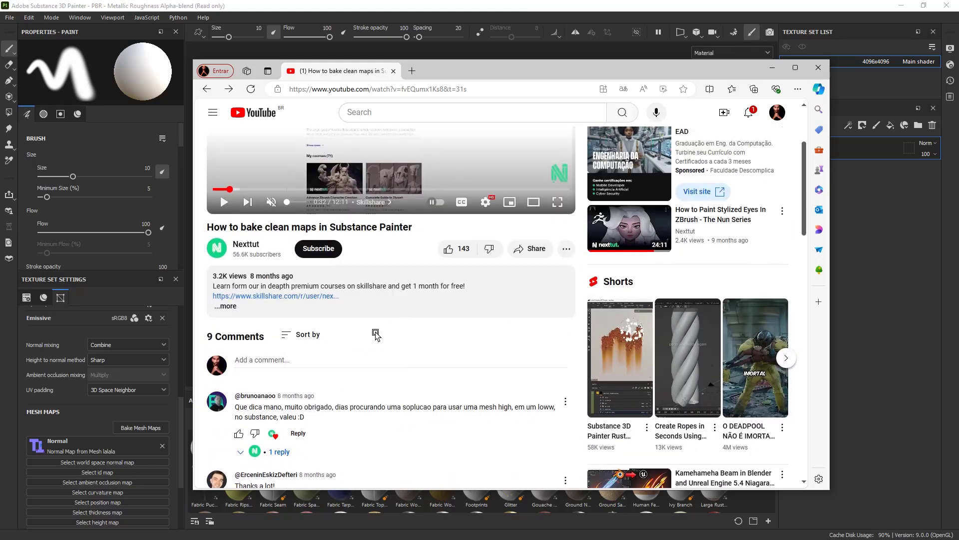
pyautogui.scroll(-3, 345, 372)
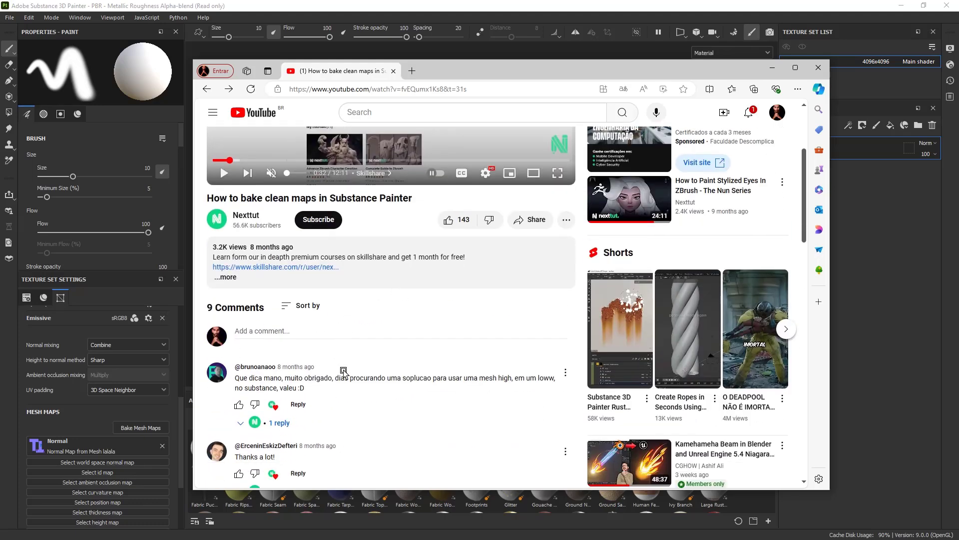
pyautogui.moveTo(494, 105); pyautogui.dragTo(407, 122)
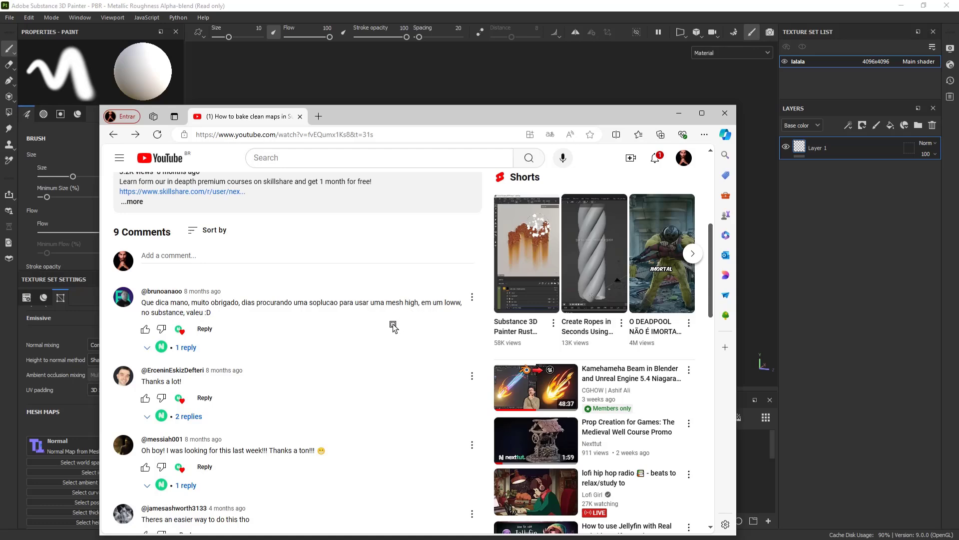
pyautogui.scroll(-3, 393, 326)
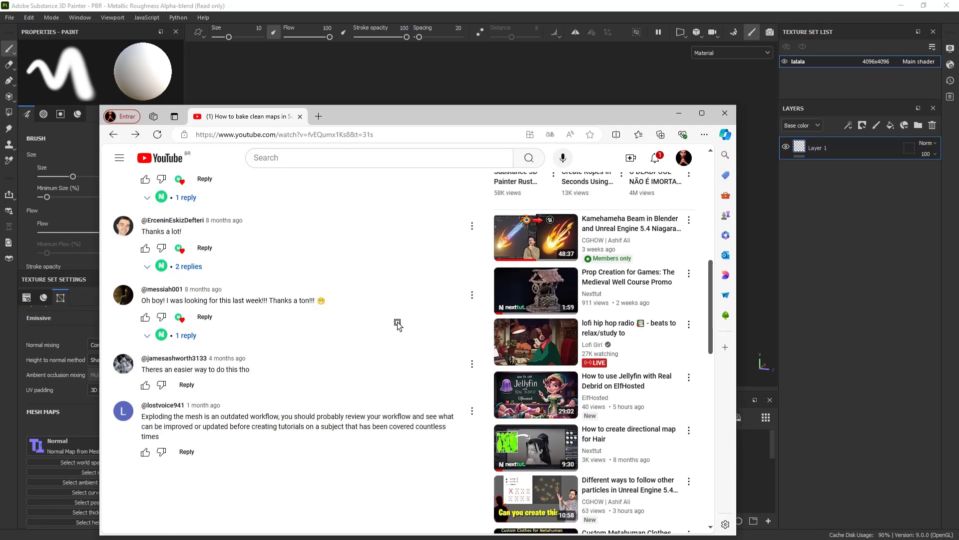
pyautogui.scroll(-3, 397, 325)
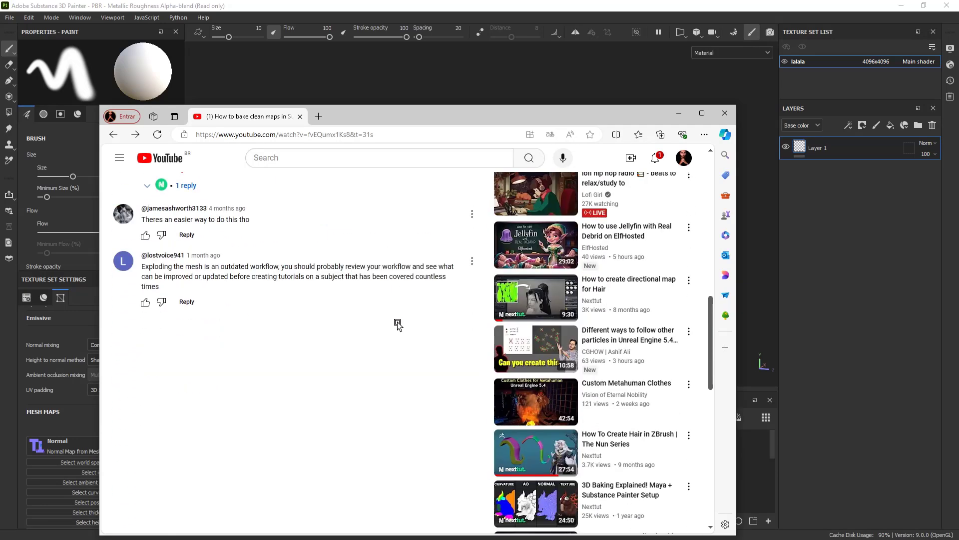